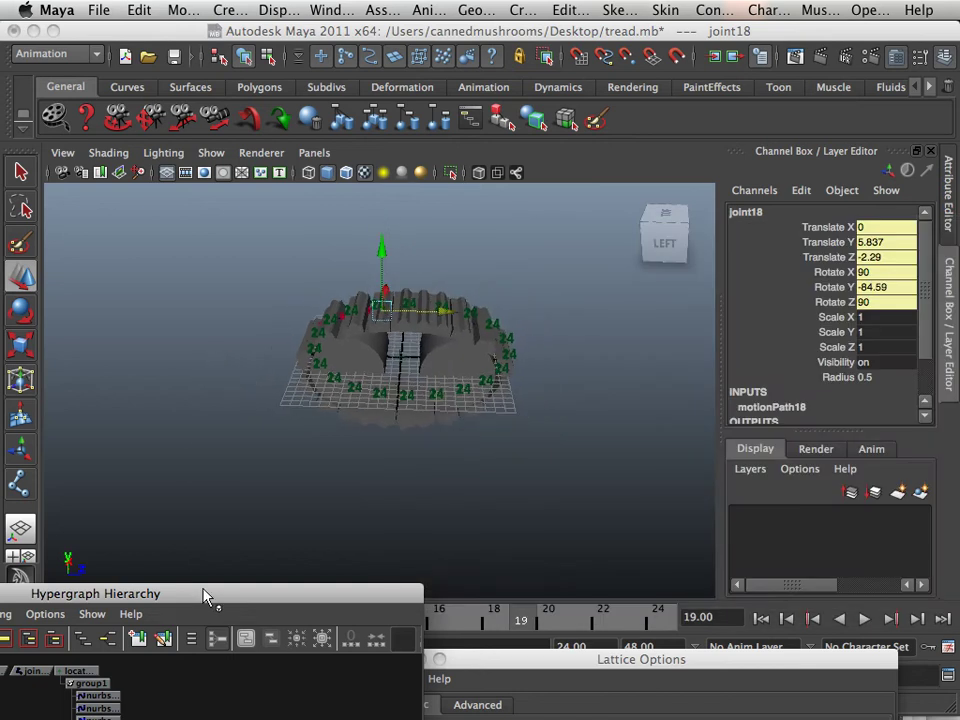
Open the Graph Editor to show the animation curves of joint18
{"action": "left_click_drag", "start_coordinate": [204, 597], "coordinate": [481, 561]}
{"action": "left_click", "coordinate": [331, 10]}
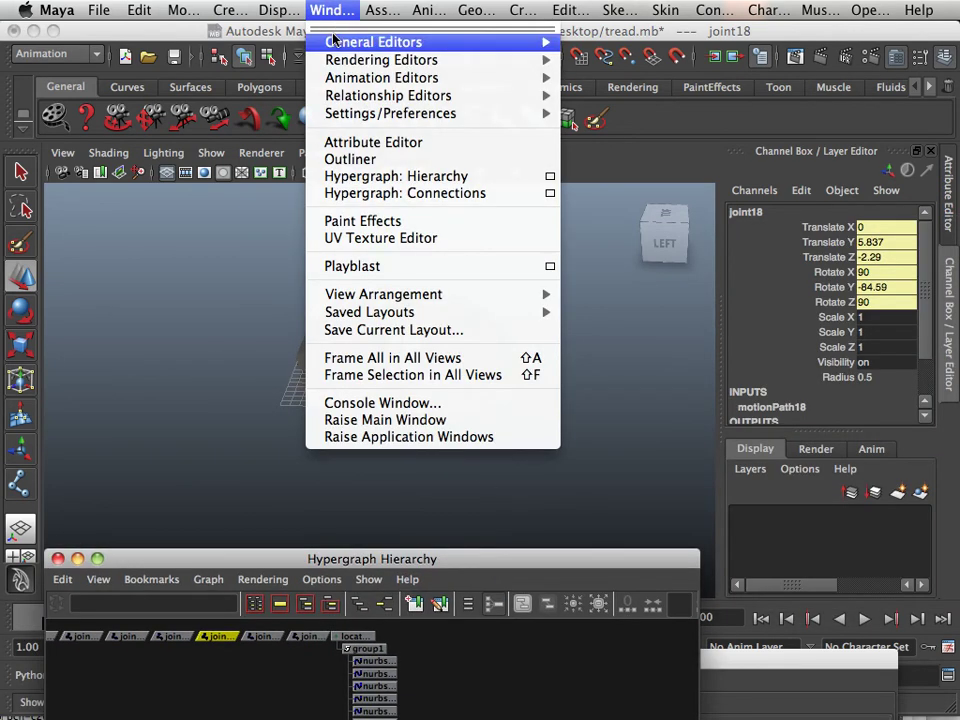
{"action": "mouse_move", "coordinate": [345, 77]}
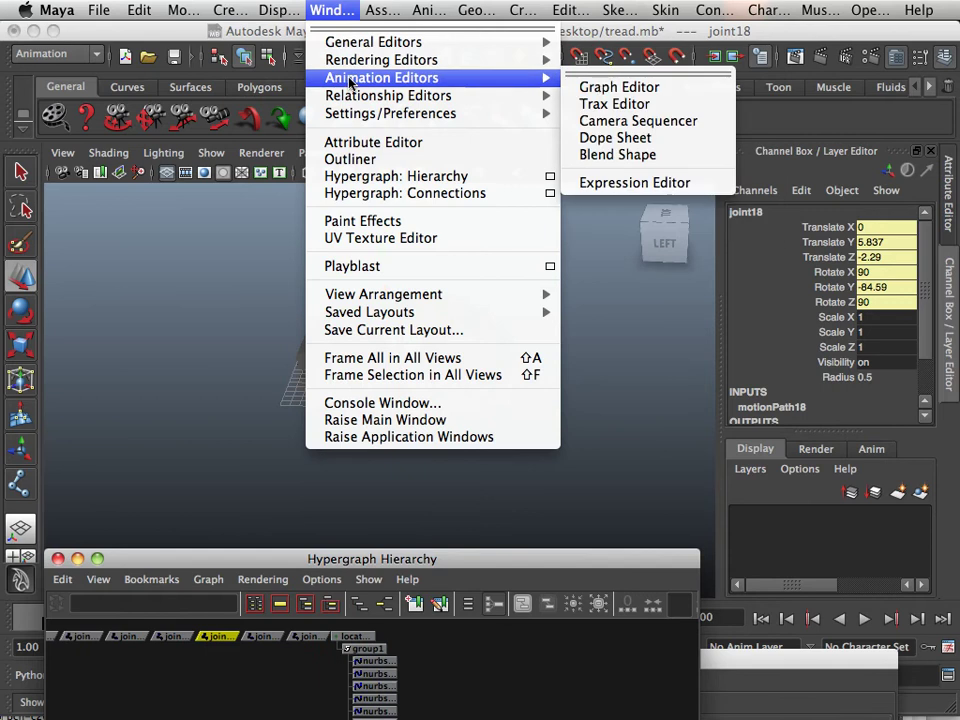
{"action": "left_click", "coordinate": [641, 88]}
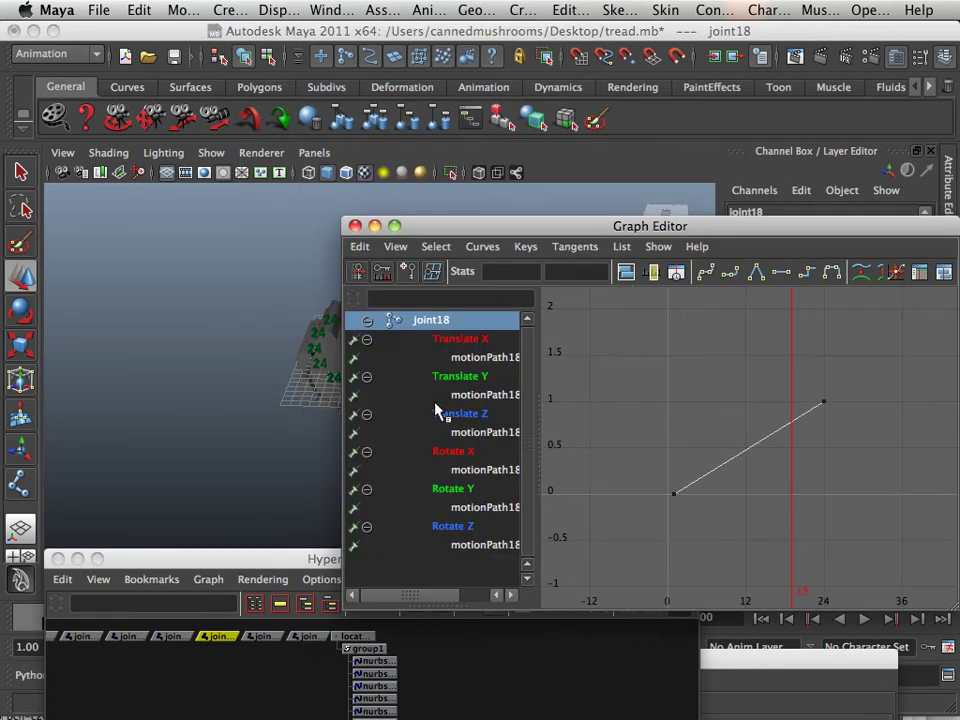
Select the row of tread joints through joint20 in the Hypergraph Hierarchy, leaving locator1 unselected
{"action": "left_click_drag", "start_coordinate": [204, 561], "coordinate": [520, 309]}
{"action": "right_click_drag", "start_coordinate": [561, 558], "coordinate": [456, 506], "text": "alt"}
{"action": "middle_click_drag", "start_coordinate": [456, 506], "coordinate": [589, 562], "text": "alt"}
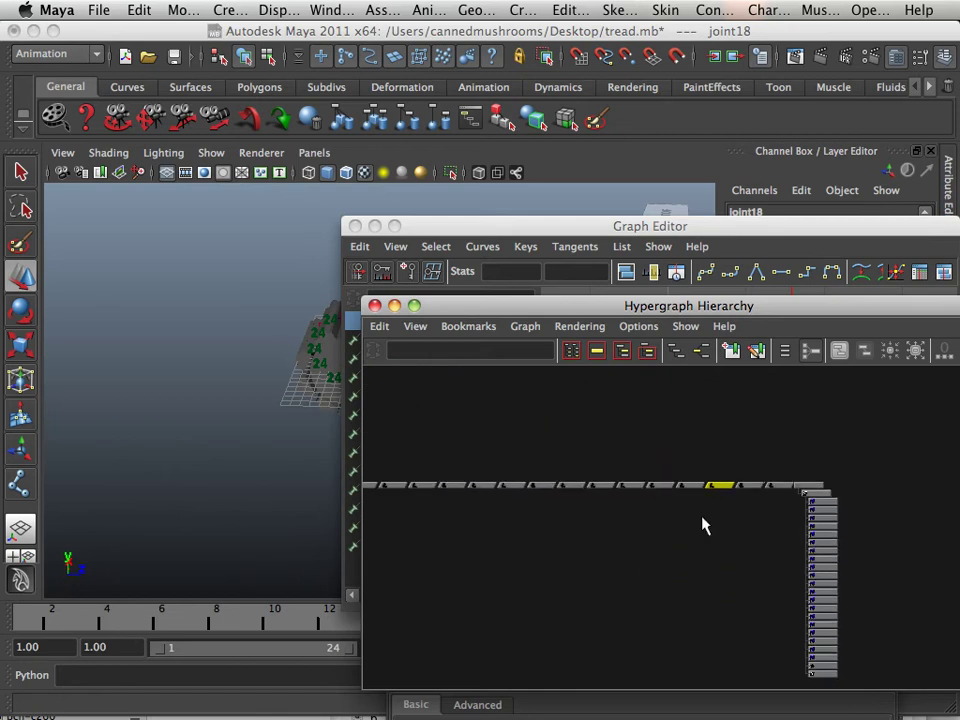
{"action": "left_click_drag", "start_coordinate": [778, 463], "coordinate": [400, 533]}
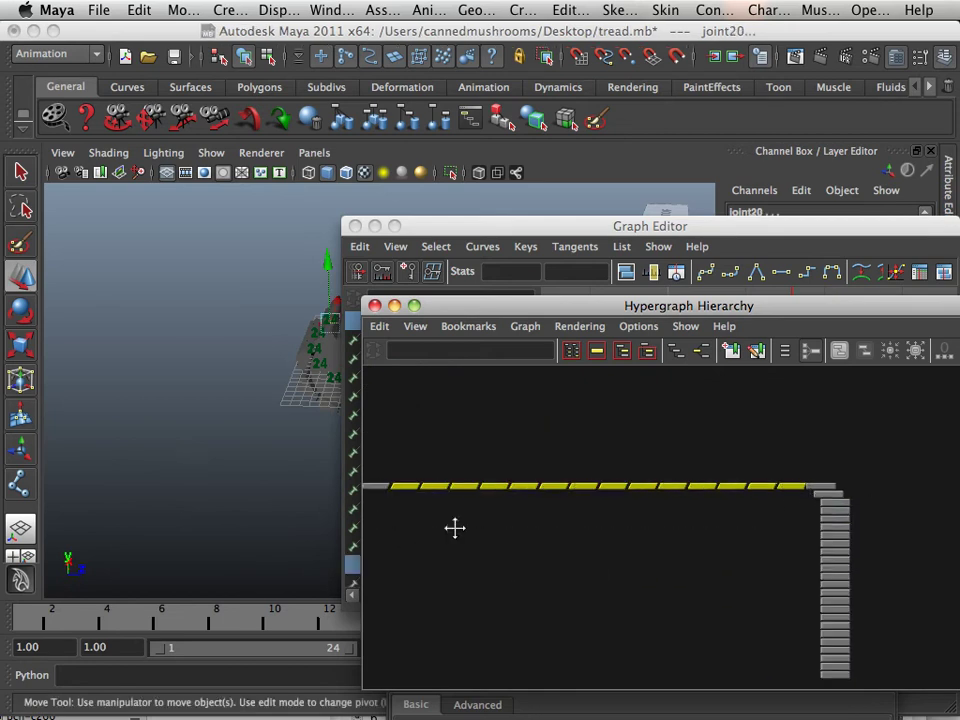
{"action": "key", "text": "f"}
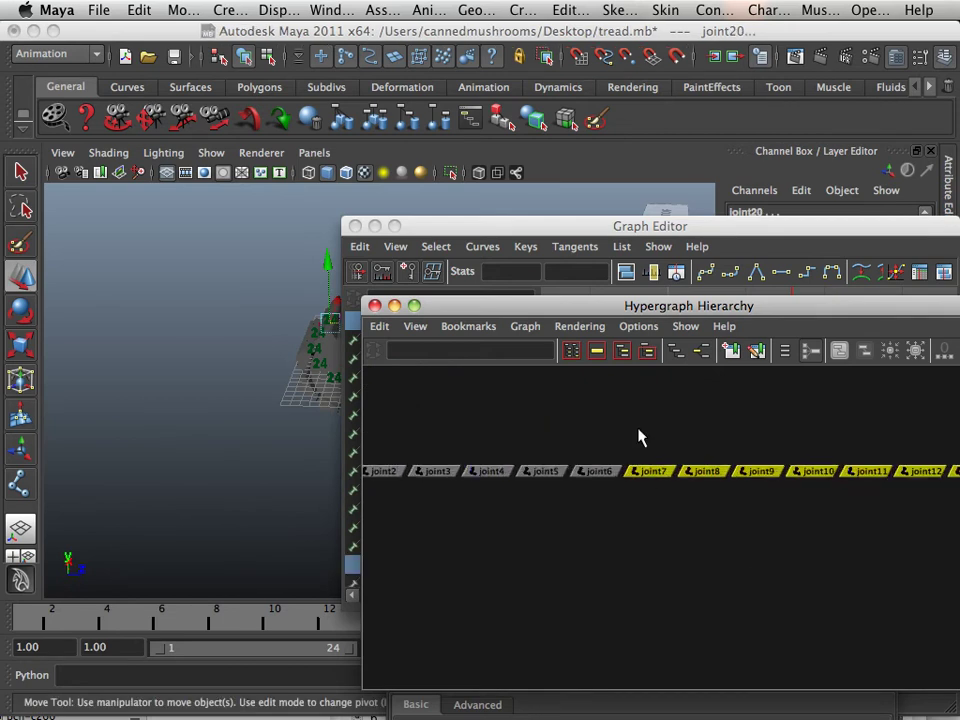
{"action": "left_click_drag", "start_coordinate": [640, 437], "coordinate": [414, 525]}
{"action": "middle_click_drag", "start_coordinate": [414, 525], "coordinate": [611, 525], "text": "alt"}
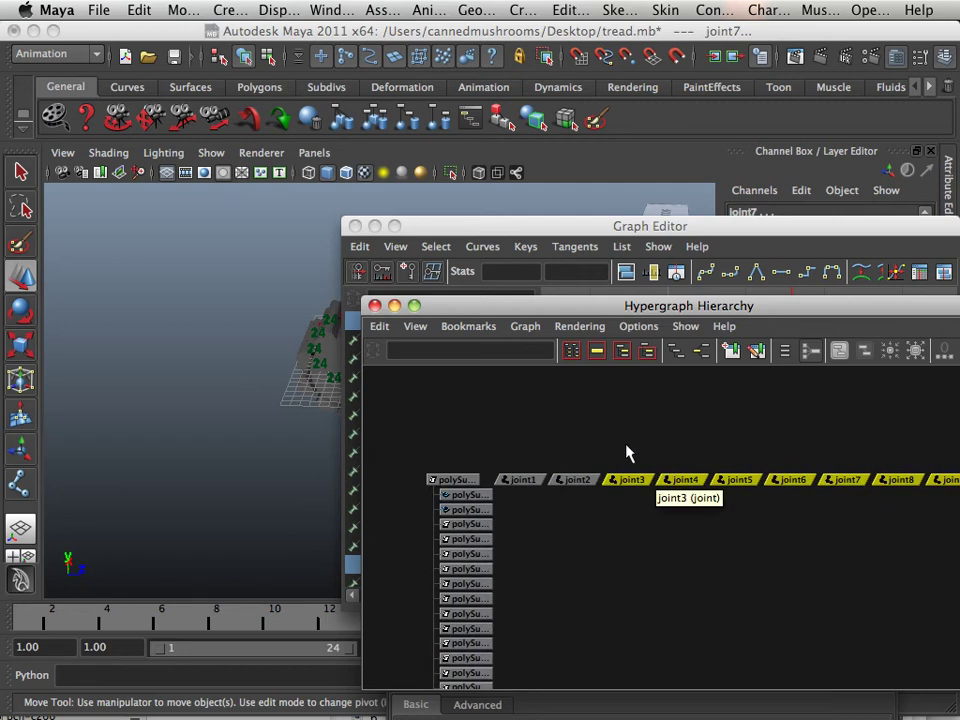
{"action": "left_click_drag", "start_coordinate": [627, 446], "coordinate": [510, 517], "text": "shift"}
{"action": "middle_click_drag", "start_coordinate": [869, 513], "coordinate": [557, 494], "text": "alt"}
{"action": "middle_click_drag", "start_coordinate": [836, 497], "coordinate": [624, 527], "text": "alt"}
{"action": "middle_click_drag", "start_coordinate": [808, 506], "coordinate": [570, 516], "text": "alt"}
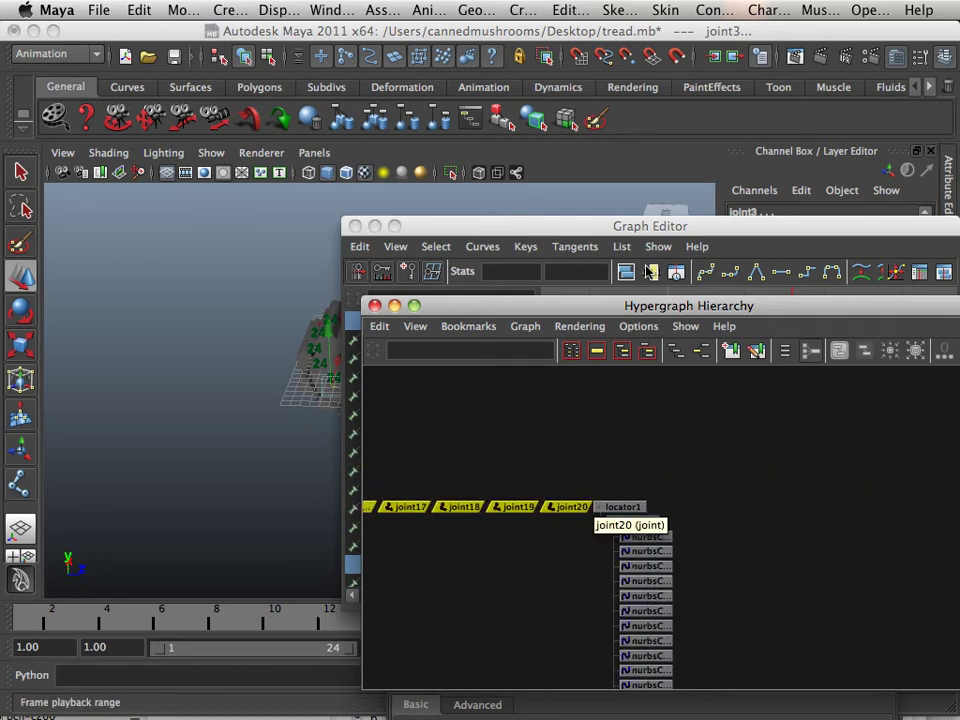
Select all keys on the joints' motion path curves in the Graph Editor and set their post infinity to Cycle
{"action": "left_click_drag", "start_coordinate": [636, 305], "coordinate": [315, 645]}
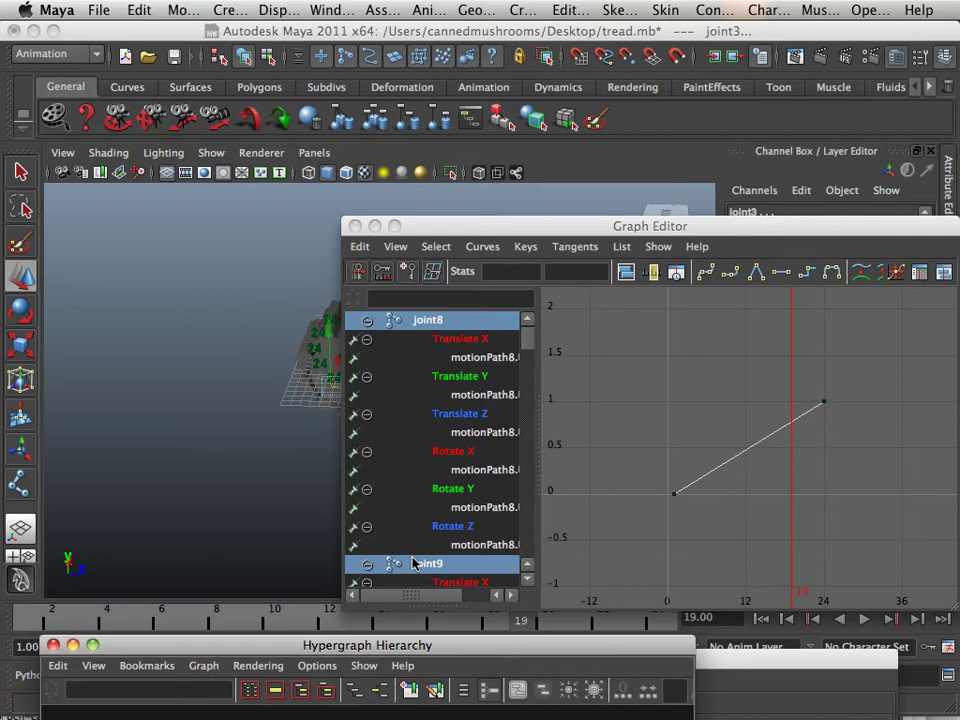
{"action": "left_click_drag", "start_coordinate": [471, 227], "coordinate": [403, 113]}
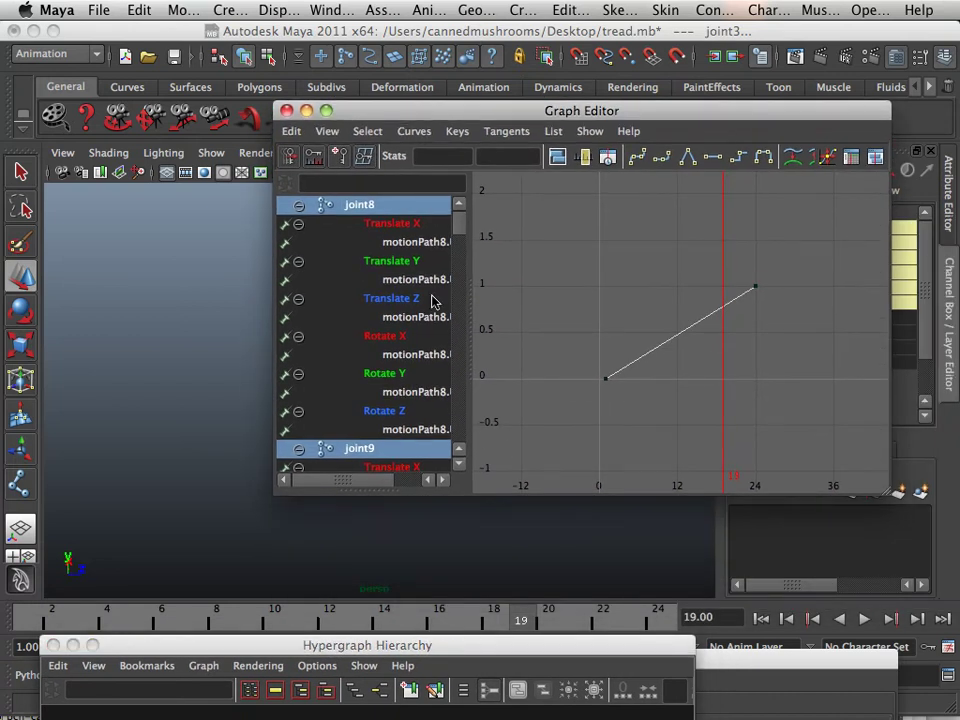
{"action": "scroll", "coordinate": [430, 300], "scroll_direction": "down", "scroll_amount": 5}
{"action": "left_click_drag", "start_coordinate": [456, 238], "coordinate": [489, 178]}
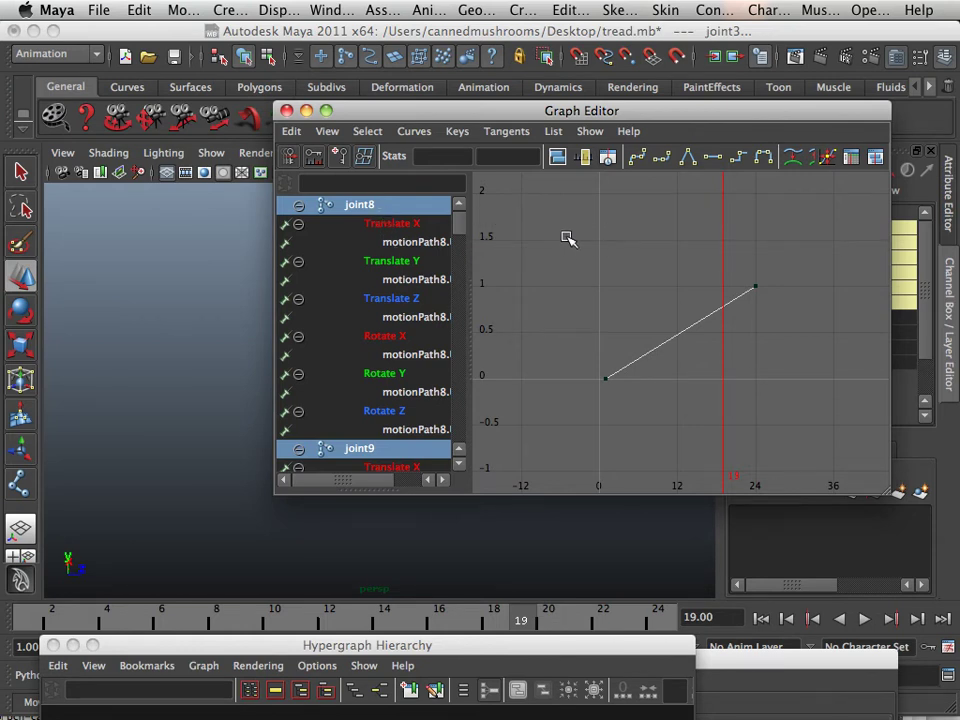
{"action": "left_click_drag", "start_coordinate": [848, 455], "coordinate": [802, 430]}
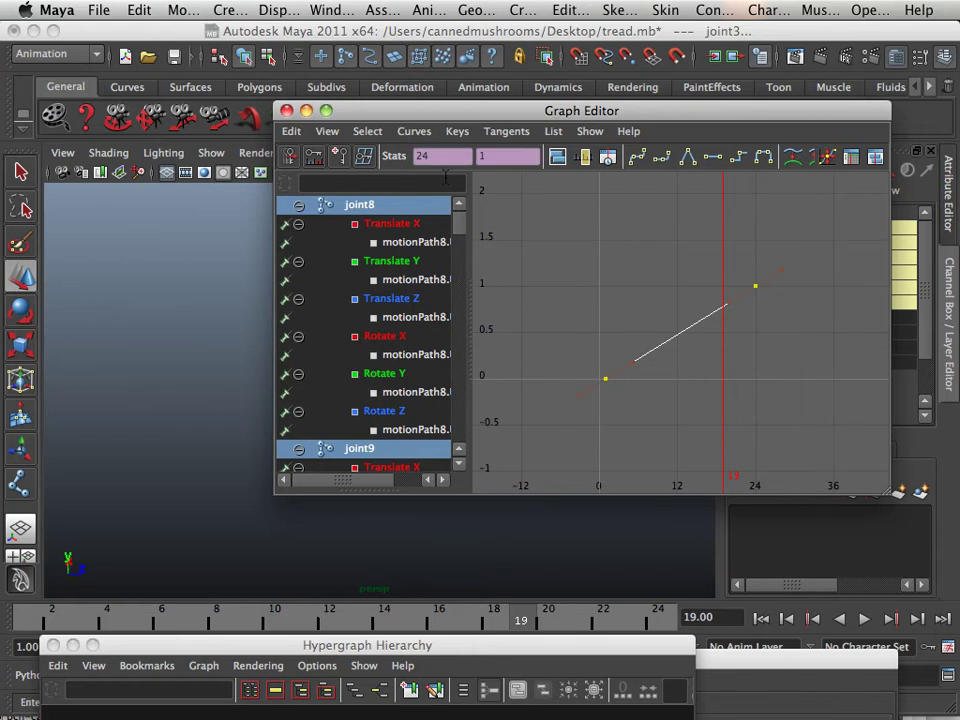
{"action": "left_click", "coordinate": [426, 134]}
{"action": "mouse_move", "coordinate": [444, 182]}
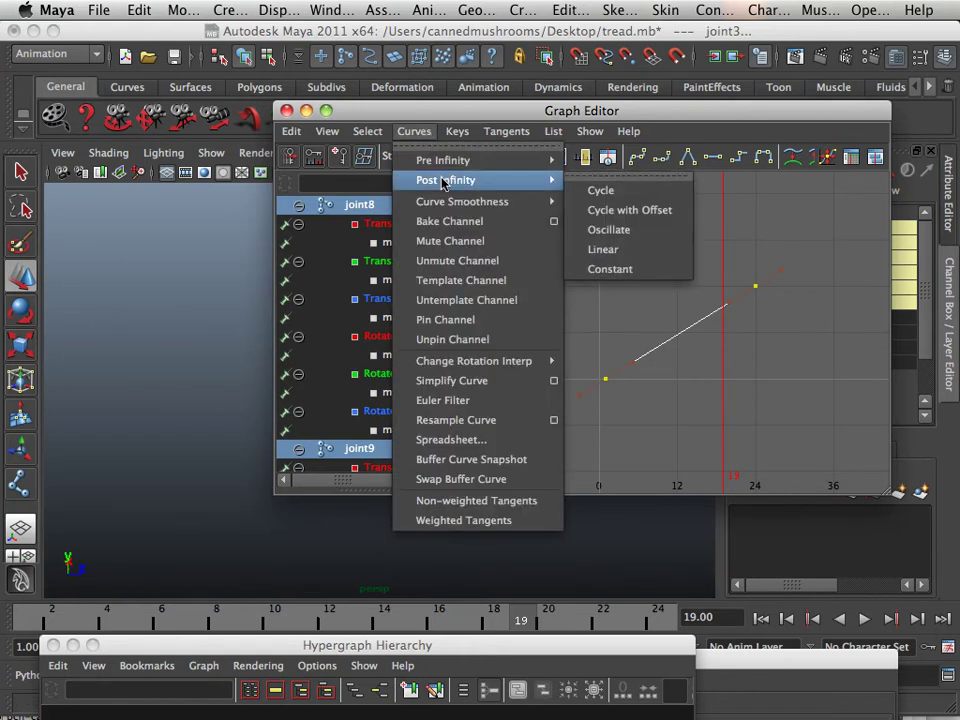
{"action": "left_click", "coordinate": [600, 191]}
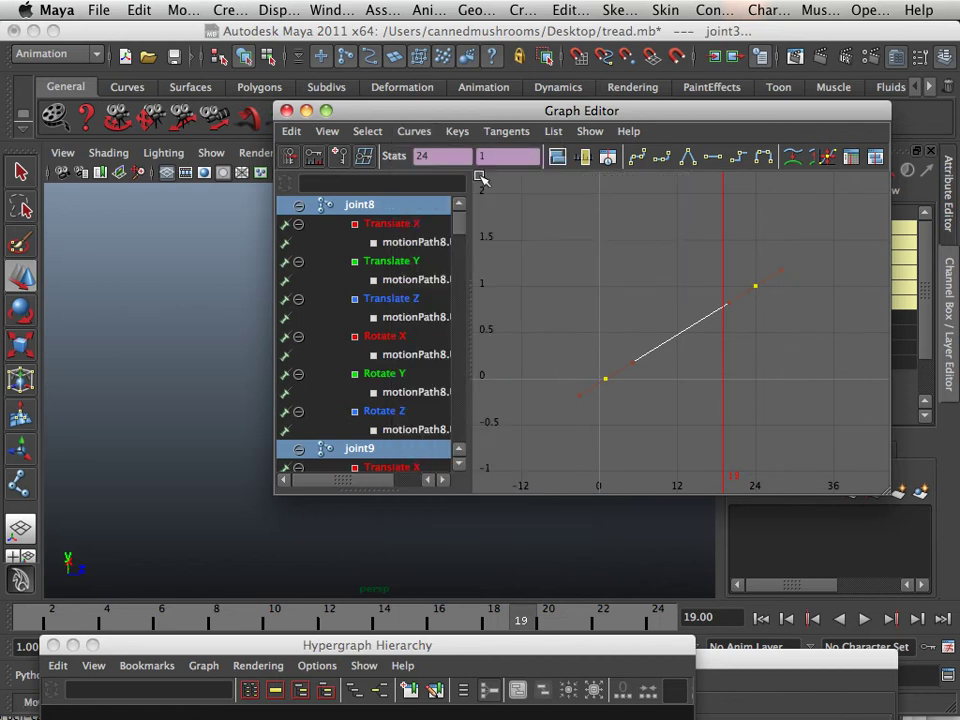
Close the Graph Editor, clear the floating windows off the timeline, and set the playback end frame to 500
{"action": "left_click", "coordinate": [287, 111]}
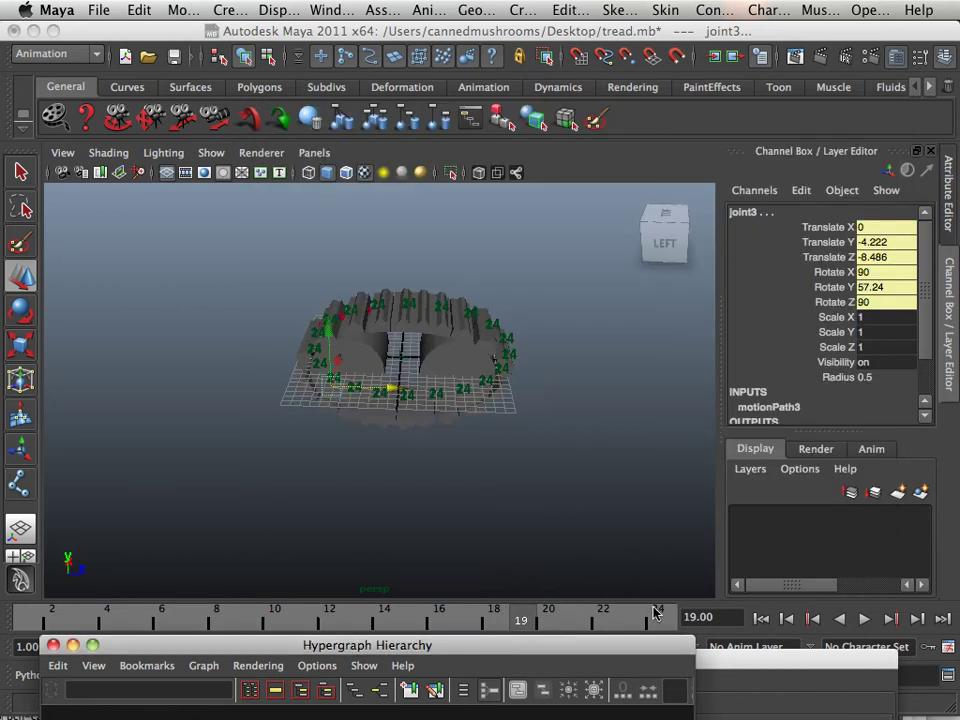
{"action": "left_click_drag", "start_coordinate": [621, 647], "coordinate": [514, 712]}
{"action": "left_click_drag", "start_coordinate": [622, 668], "coordinate": [536, 718]}
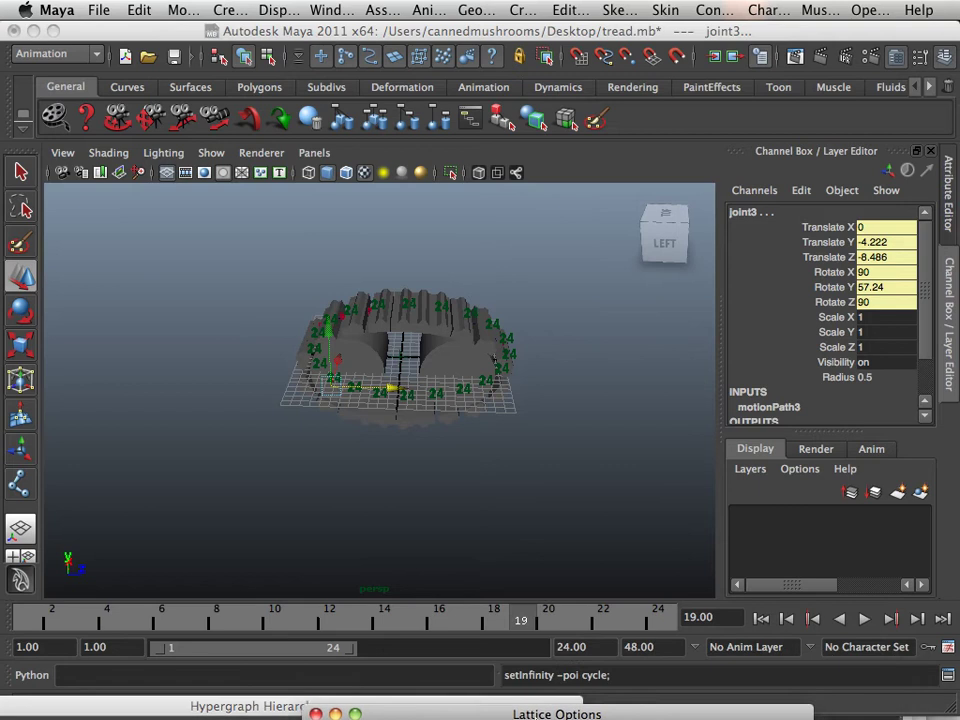
{"action": "left_click_drag", "start_coordinate": [578, 649], "coordinate": [556, 648]}
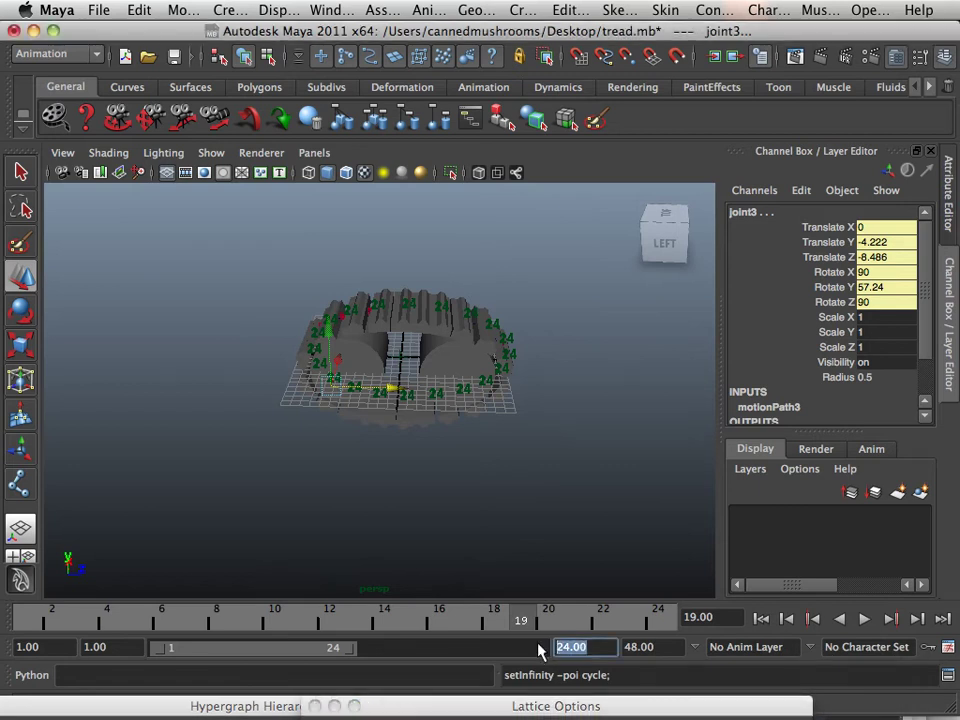
{"action": "type", "text": "500"}
{"action": "key", "text": "Return"}
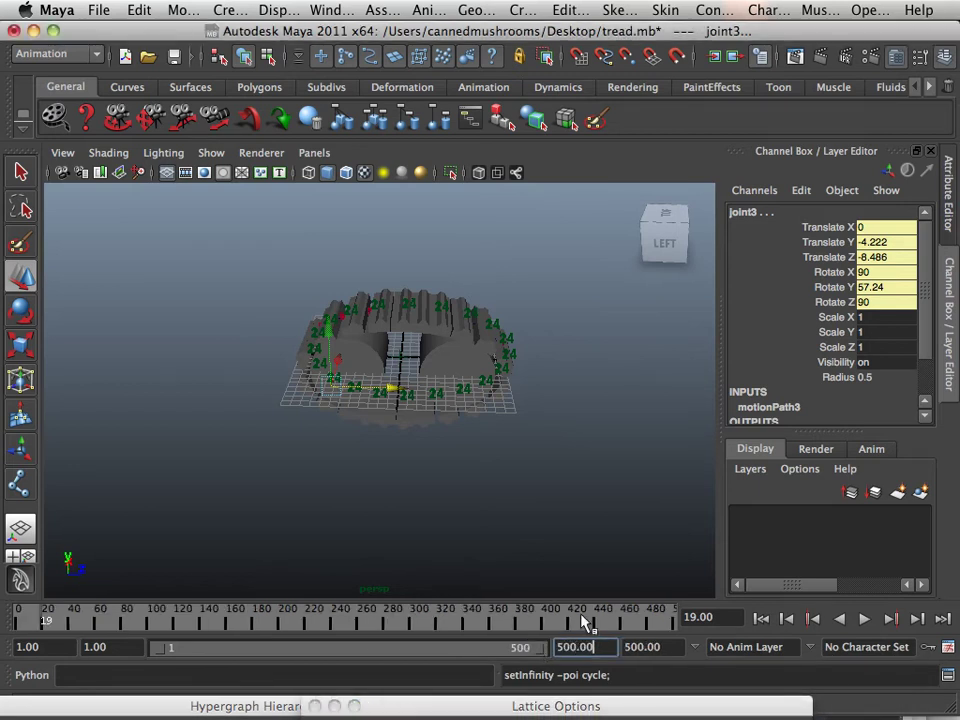
Play the looping tread animation, examine it from several angles, select locator1, and stop playback
{"action": "left_click", "coordinate": [864, 619]}
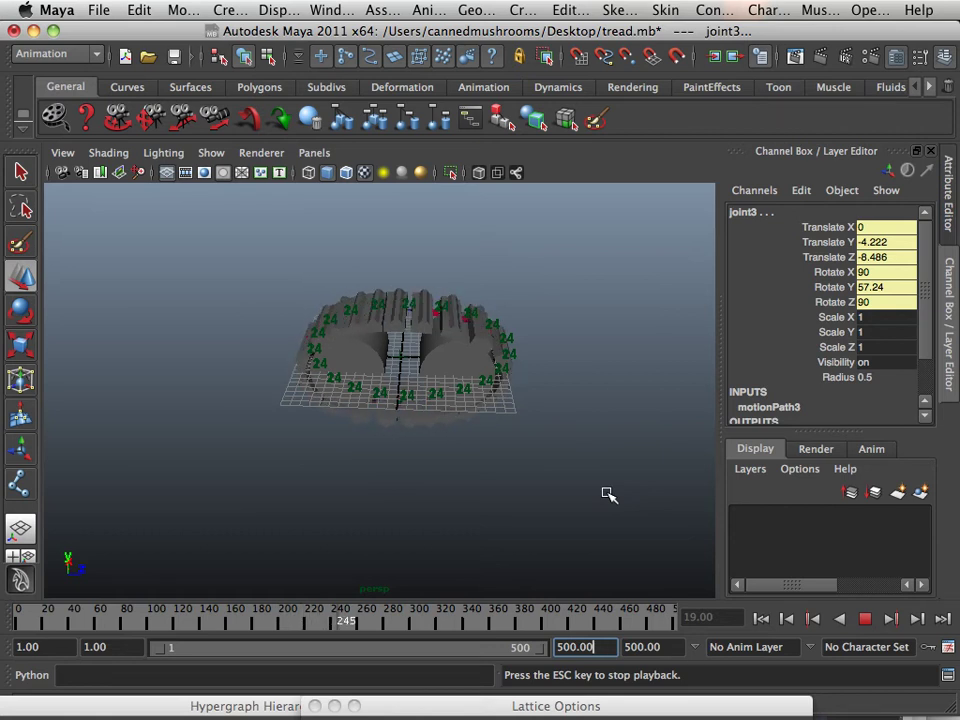
{"action": "left_click_drag", "start_coordinate": [608, 494], "coordinate": [329, 487], "text": "alt"}
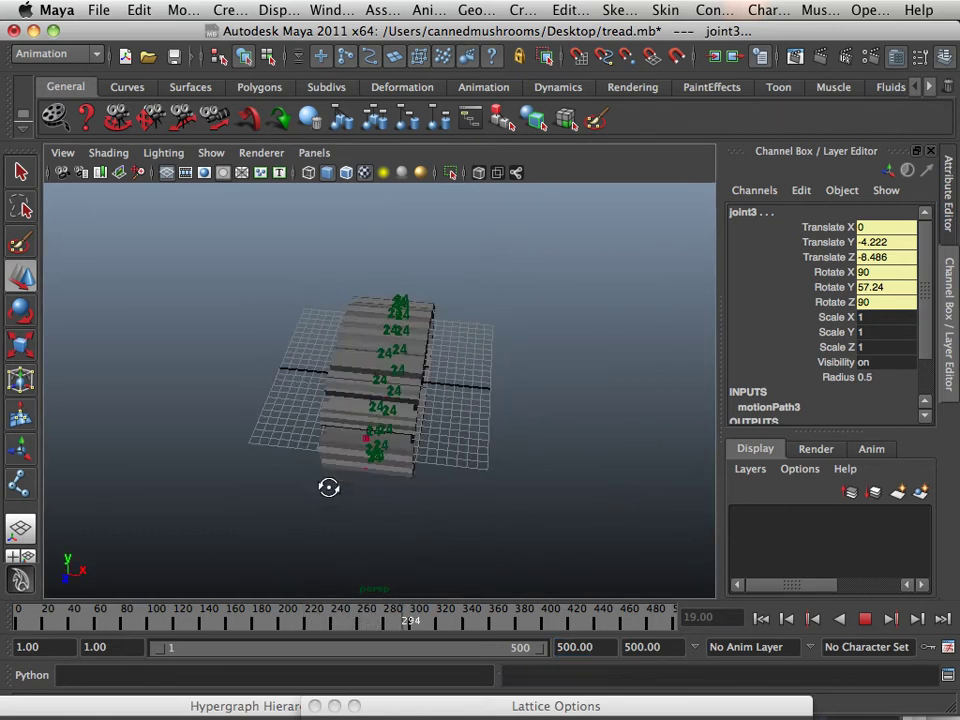
{"action": "left_click_drag", "start_coordinate": [461, 527], "coordinate": [456, 452], "text": "alt"}
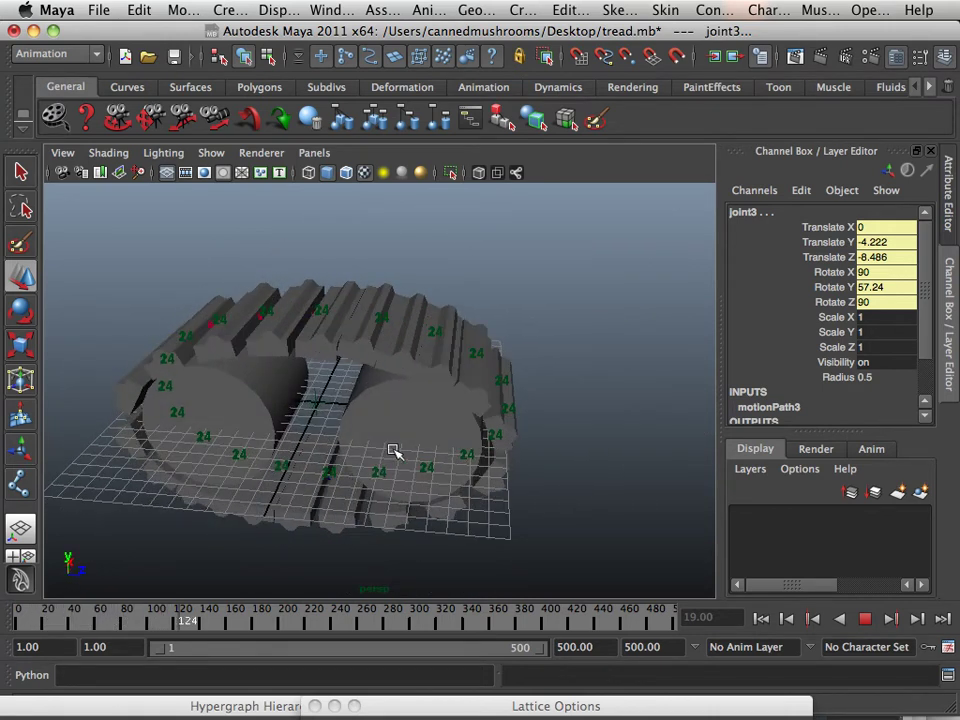
{"action": "left_click_drag", "start_coordinate": [395, 452], "coordinate": [463, 454], "text": "alt"}
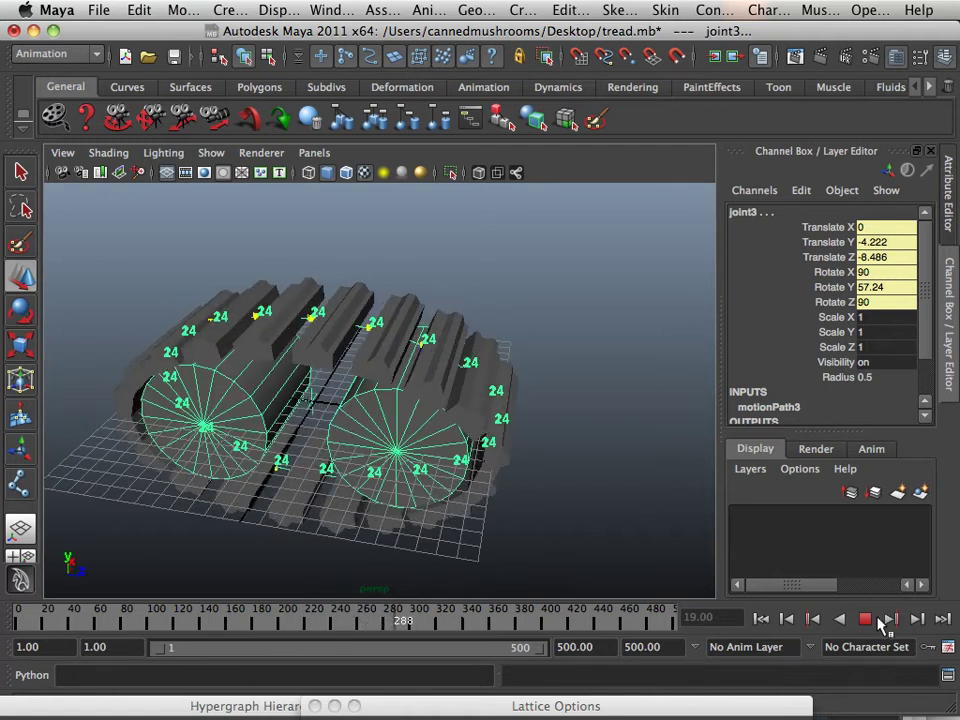
{"action": "left_click", "coordinate": [866, 619]}
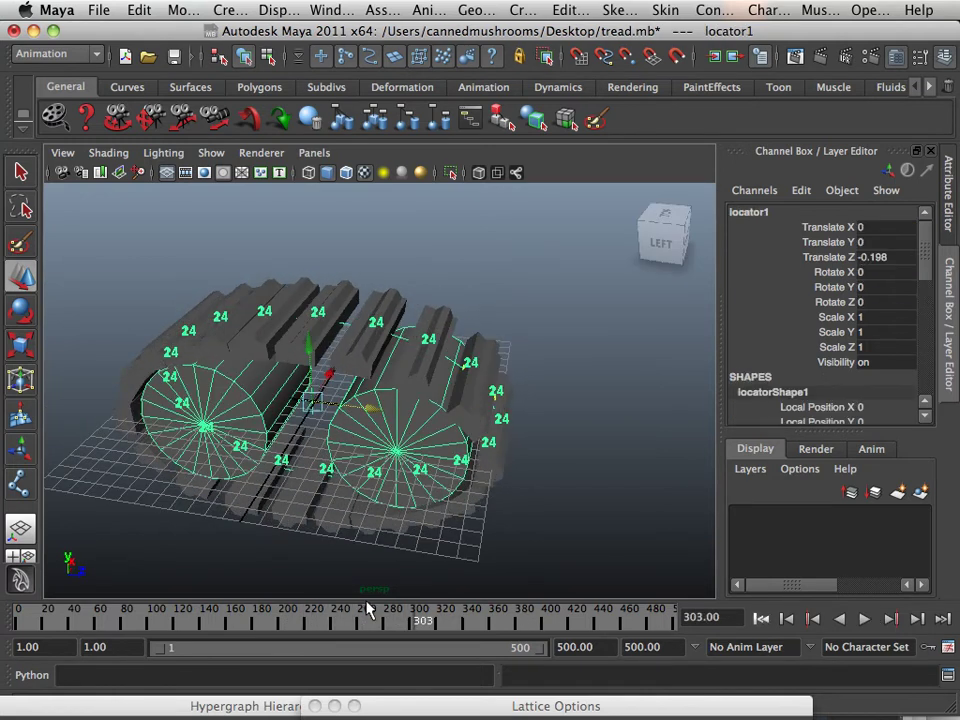
Return to frame 1 and examine the tread segments and wheels from several angles and distances
{"action": "left_click_drag", "start_coordinate": [368, 610], "coordinate": [12, 617]}
{"action": "left_click_drag", "start_coordinate": [285, 546], "coordinate": [173, 514], "text": "alt"}
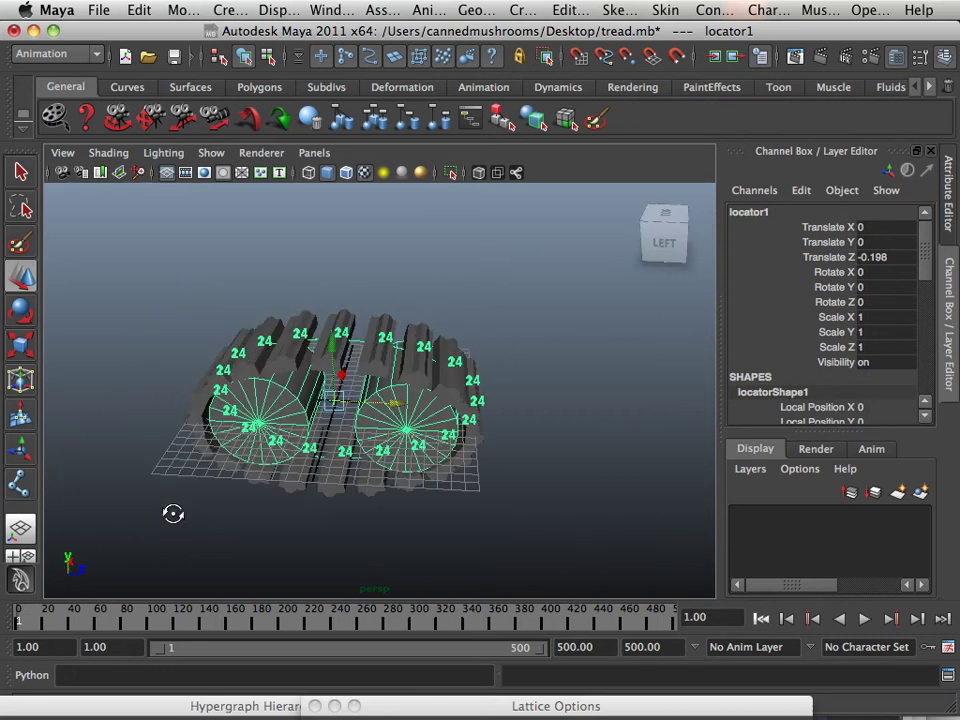
{"action": "right_click_drag", "start_coordinate": [173, 514], "coordinate": [272, 536], "text": "alt"}
{"action": "middle_click_drag", "start_coordinate": [272, 536], "coordinate": [433, 489], "text": "alt"}
{"action": "left_click_drag", "start_coordinate": [433, 489], "coordinate": [345, 514], "text": "alt"}
{"action": "middle_click_drag", "start_coordinate": [345, 514], "coordinate": [205, 514], "text": "alt"}
{"action": "left_click_drag", "start_coordinate": [205, 514], "coordinate": [235, 487], "text": "alt"}
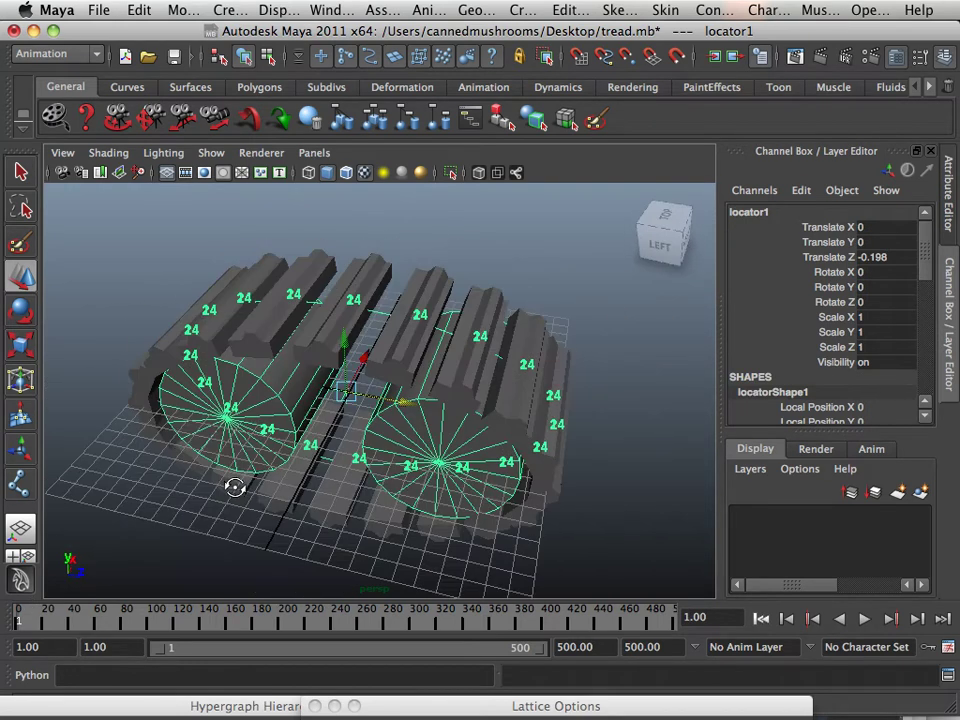
{"action": "right_click_drag", "start_coordinate": [235, 487], "coordinate": [99, 446], "text": "alt"}
{"action": "left_click_drag", "start_coordinate": [99, 446], "coordinate": [156, 486], "text": "alt"}
{"action": "right_click_drag", "start_coordinate": [156, 486], "coordinate": [287, 543], "text": "alt"}
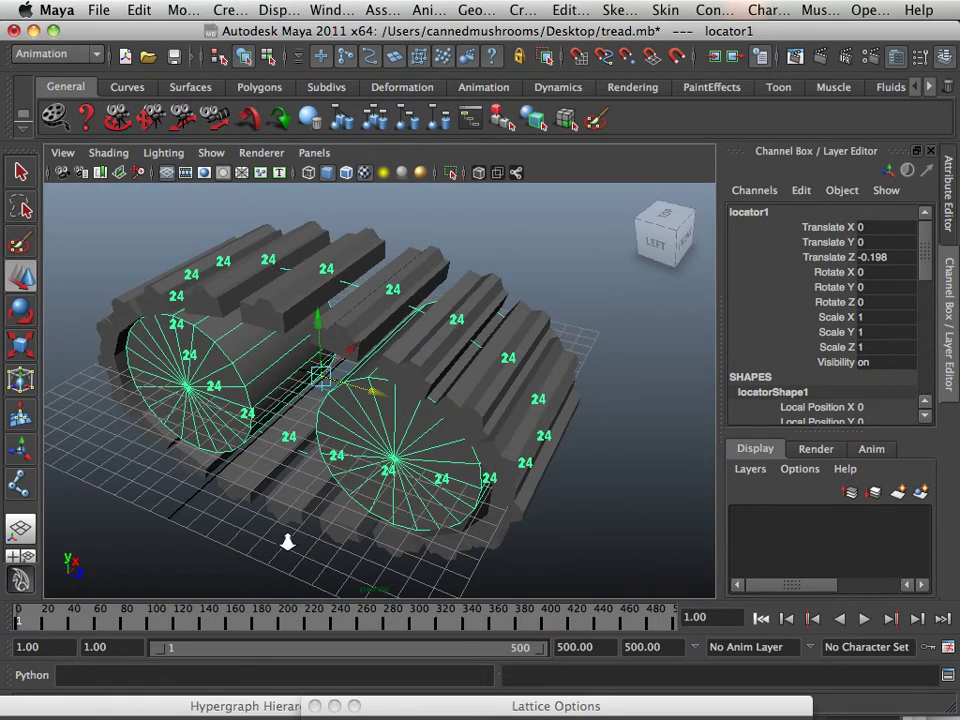
{"action": "left_click_drag", "start_coordinate": [338, 539], "coordinate": [384, 531], "text": "alt"}
{"action": "right_click_drag", "start_coordinate": [384, 531], "coordinate": [261, 512], "text": "alt"}
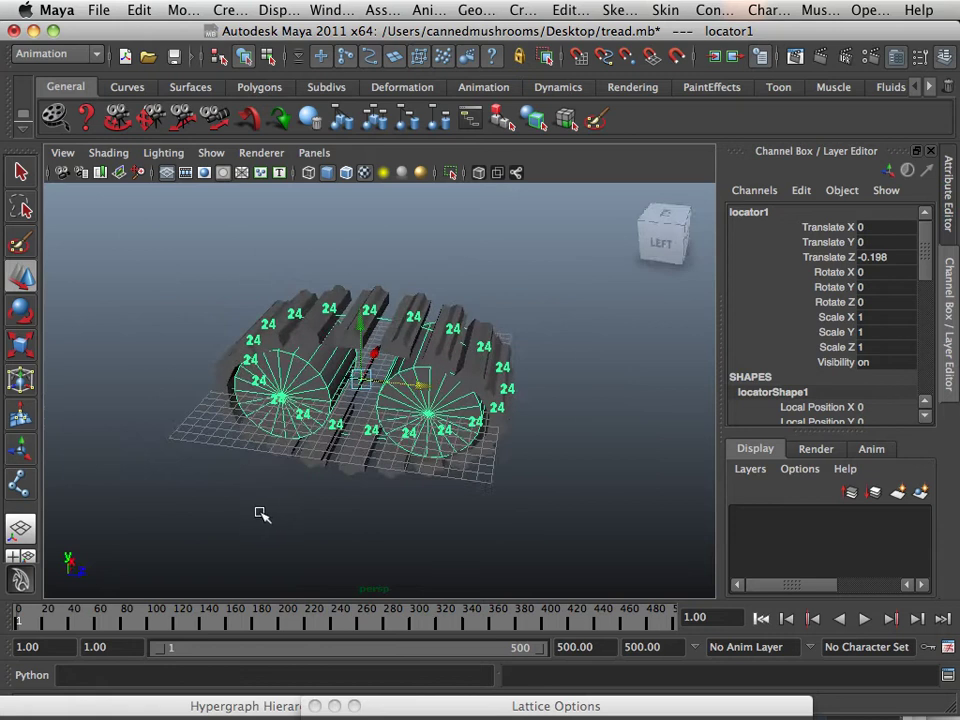
{"action": "left_click_drag", "start_coordinate": [261, 512], "coordinate": [291, 521], "text": "alt"}
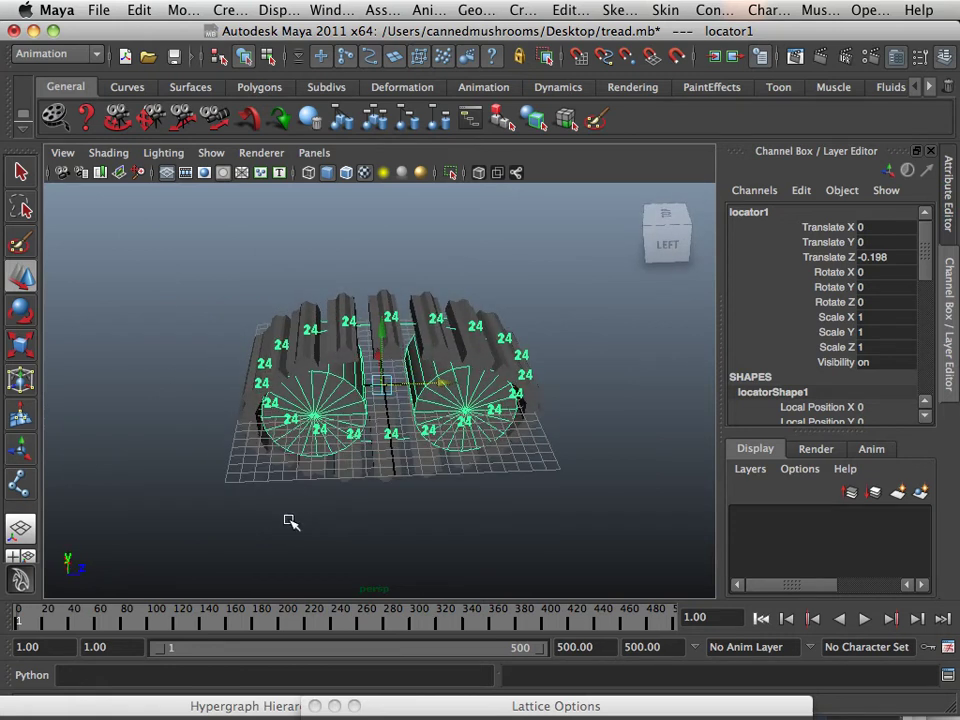
Set a translation key on locator1 at frame 1
{"action": "key", "text": "alt+v"}
{"action": "left_click", "coordinate": [22, 615]}
{"action": "left_click_drag", "start_coordinate": [398, 529], "coordinate": [385, 456], "text": "alt"}
{"action": "middle_click_drag", "start_coordinate": [385, 456], "coordinate": [458, 512], "text": "alt"}
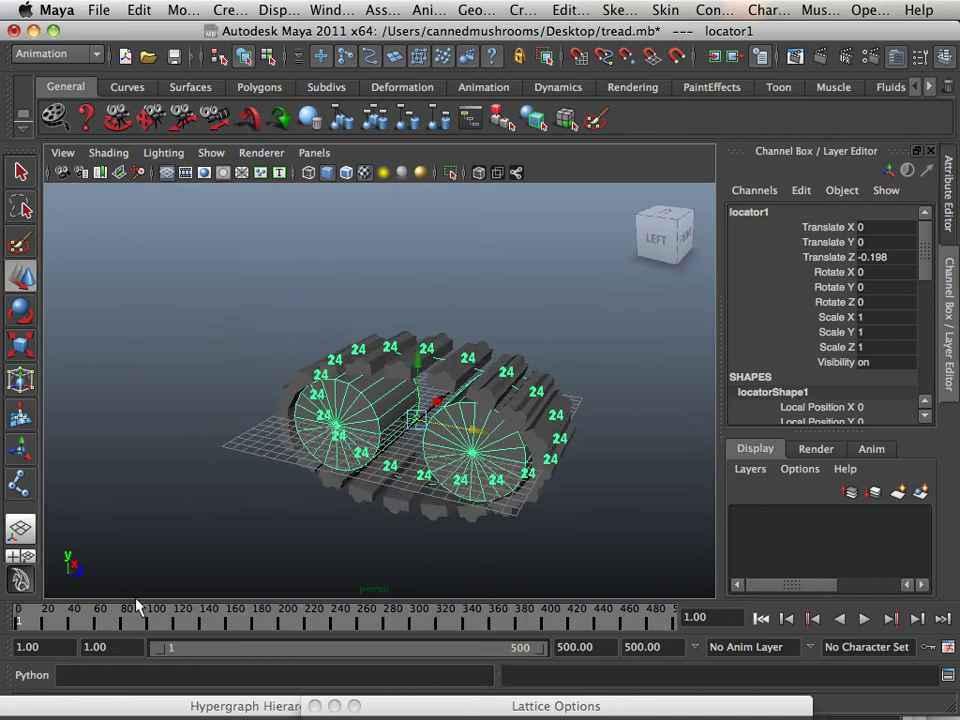
{"action": "scroll", "coordinate": [133, 597], "scroll_direction": "down", "scroll_amount": 5}
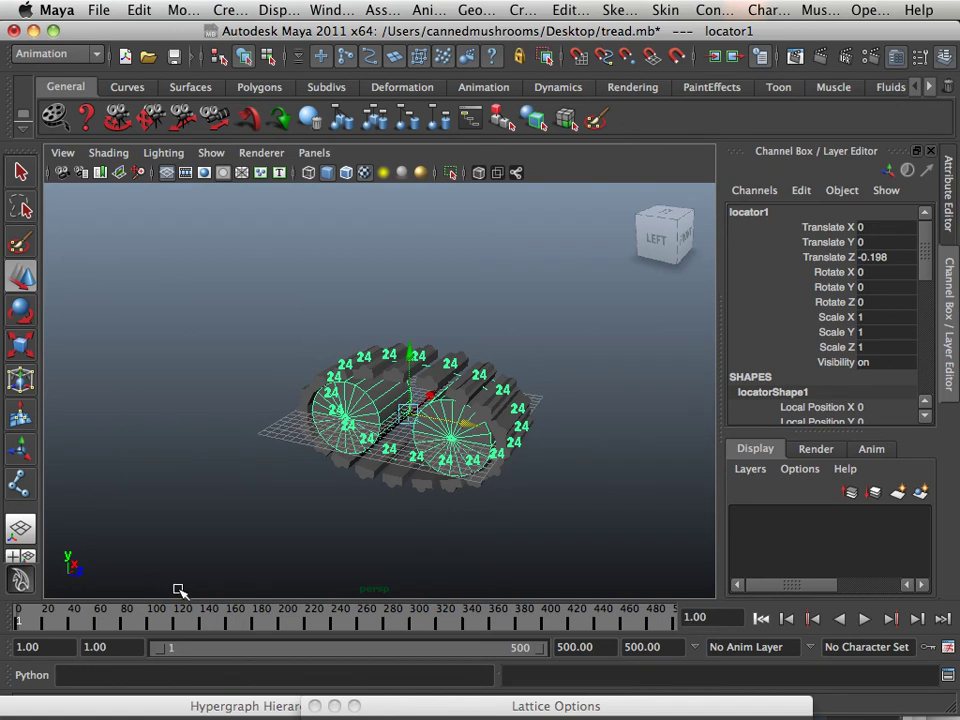
{"action": "key", "text": "shift+w"}
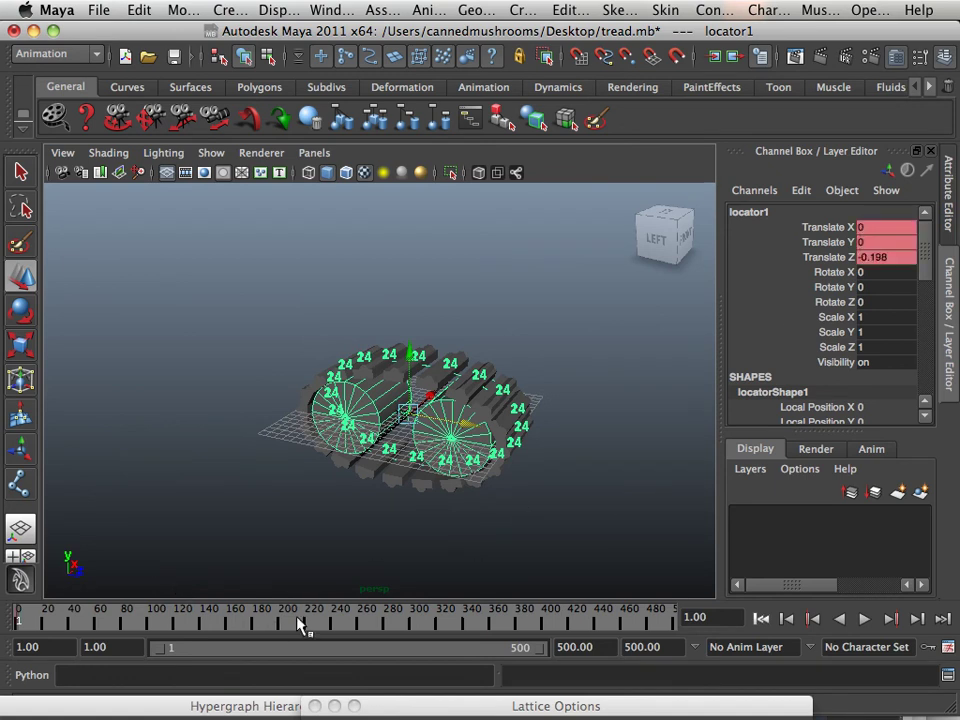
Key locator1 at frame 199 with Translate Z at about -54.657, and play the animation from frame 1
{"action": "key", "text": "alt+v"}
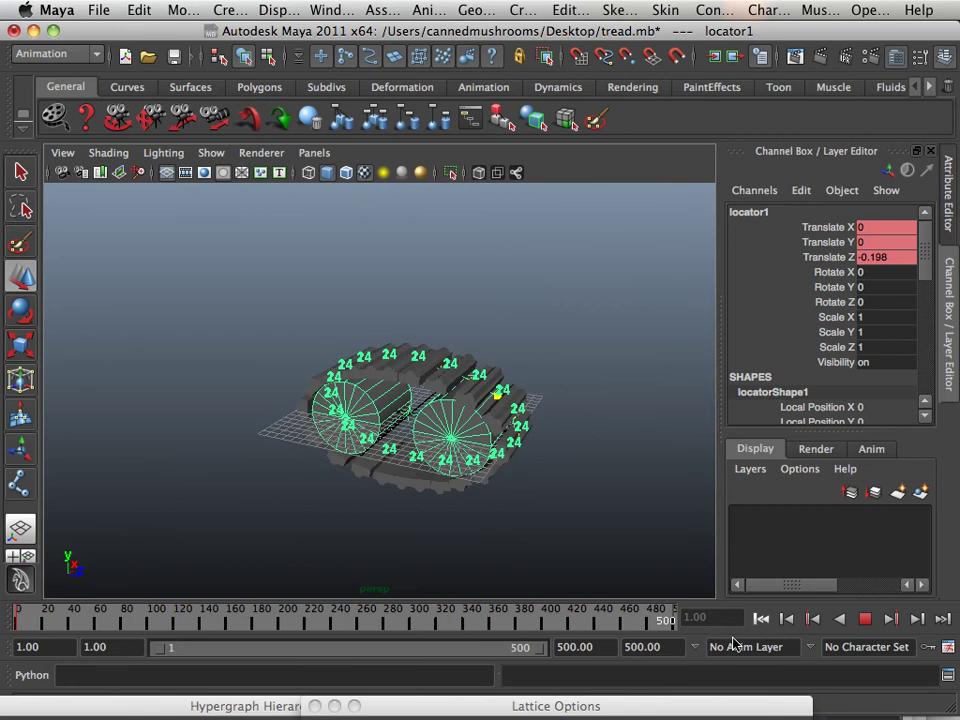
{"action": "mouse_move", "coordinate": [733, 640]}
{"action": "left_mouse_down"}
{"action": "mouse_move", "coordinate": [305, 628]}
{"action": "mouse_move", "coordinate": [284, 637]}
{"action": "left_mouse_up"}
{"action": "left_click_drag", "start_coordinate": [497, 428], "coordinate": [120, 340]}
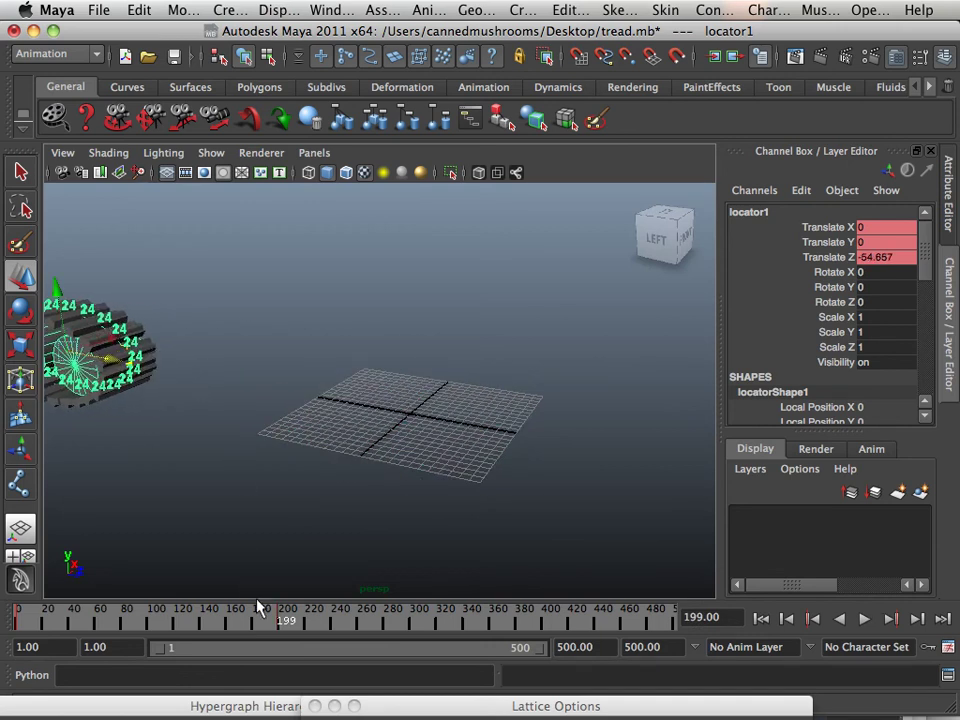
{"action": "left_click_drag", "start_coordinate": [257, 607], "coordinate": [8, 446]}
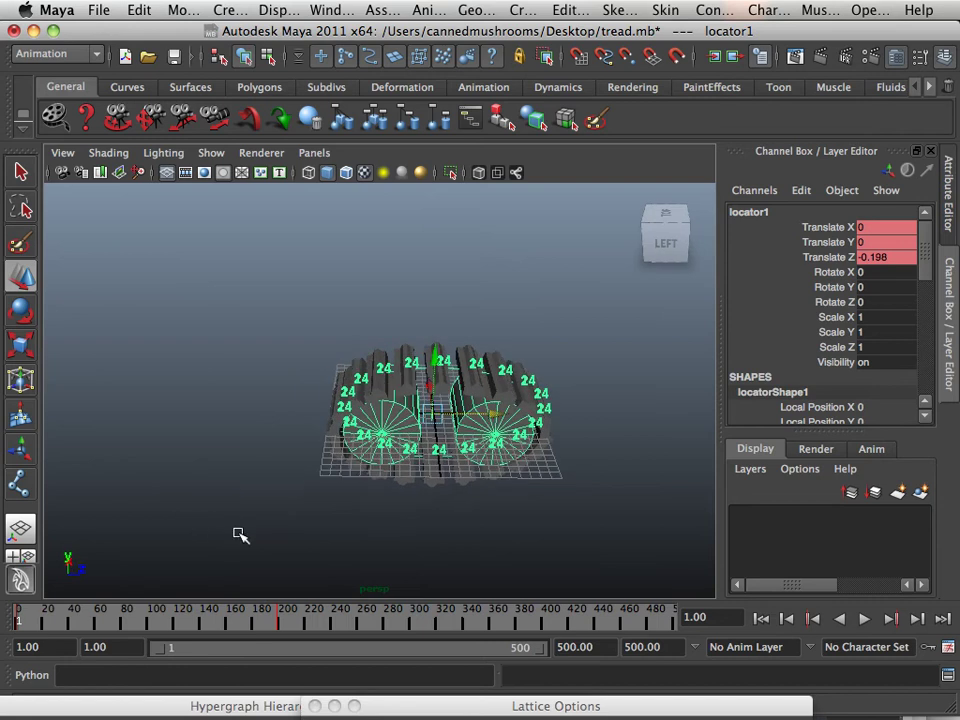
{"action": "left_click", "coordinate": [864, 619]}
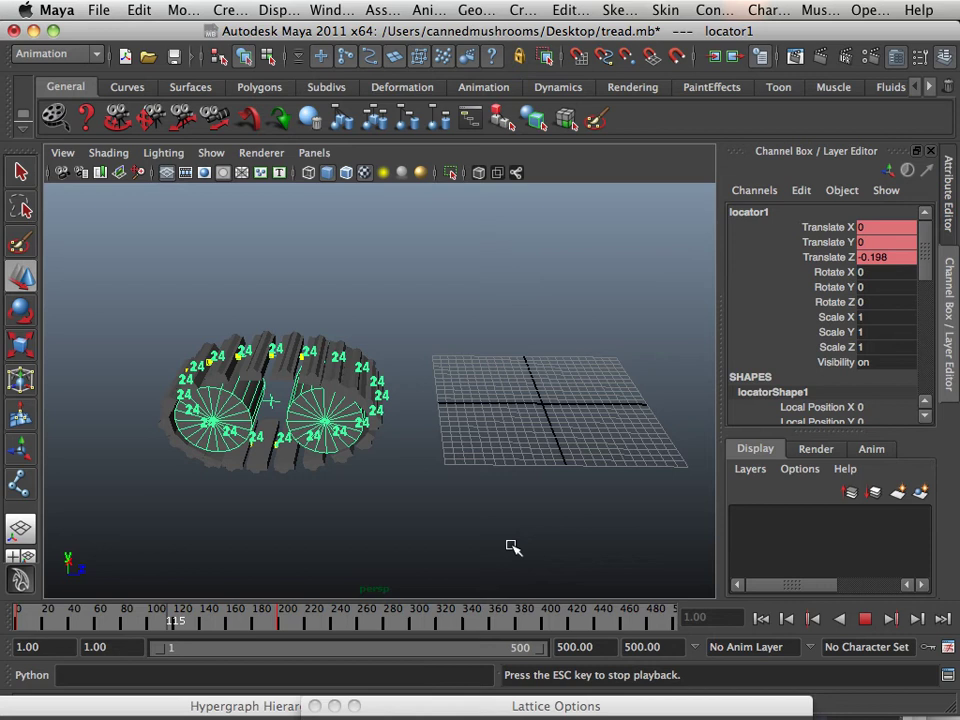
Examine the travelling tread from another angle during playback and stop the animation
{"action": "left_click_drag", "start_coordinate": [465, 546], "coordinate": [548, 485], "text": "alt"}
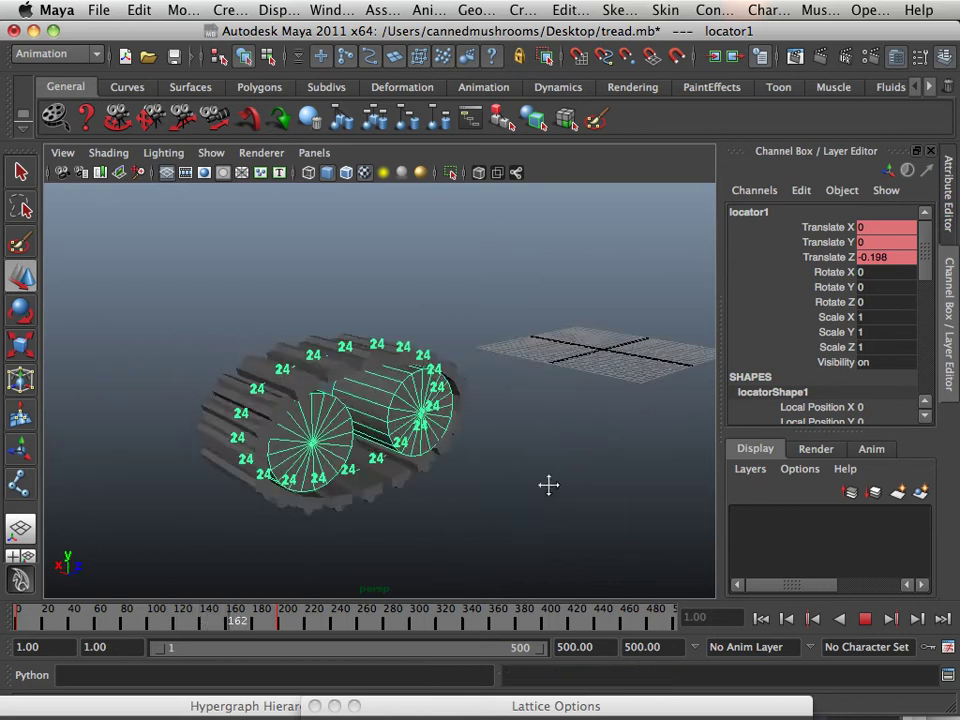
{"action": "middle_click_drag", "start_coordinate": [549, 485], "coordinate": [633, 466], "text": "alt"}
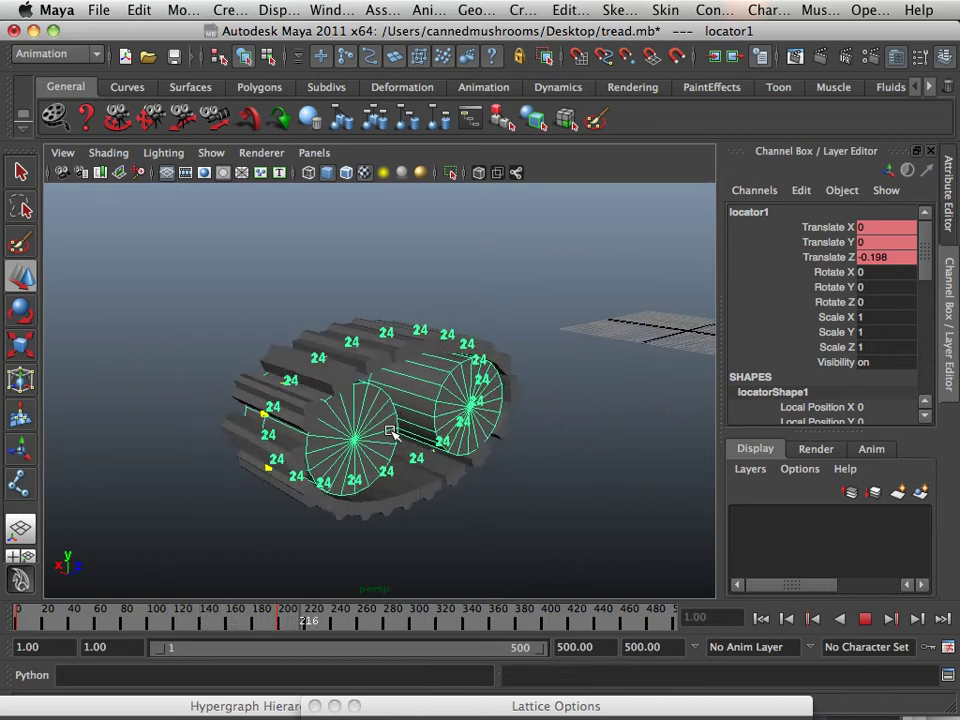
{"action": "key", "text": "Escape"}
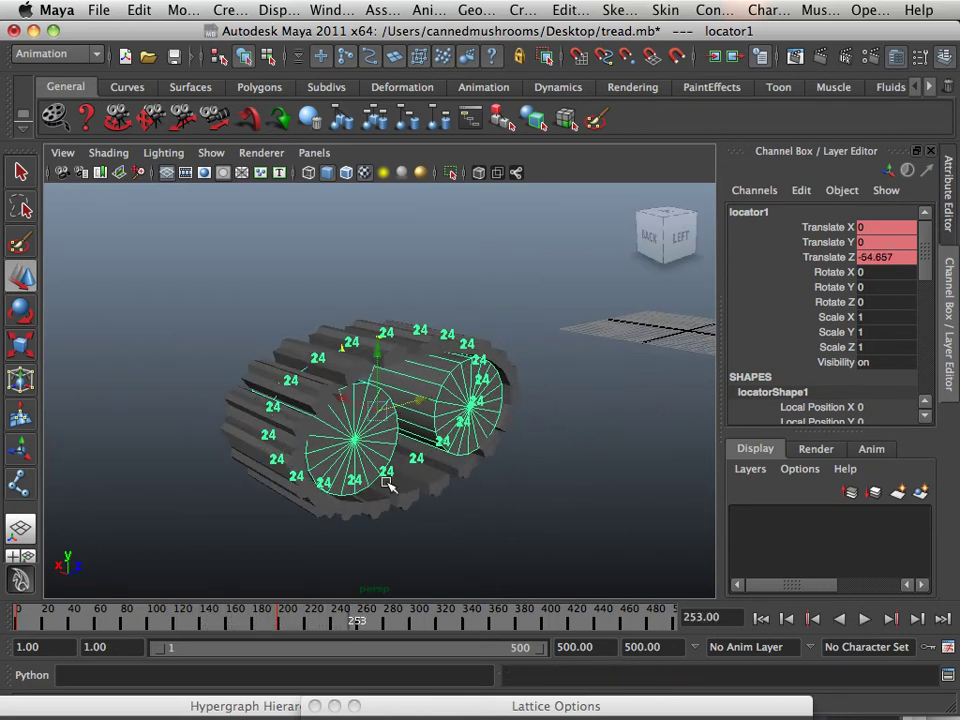
Select the tread wheel pCylinder2 in the perspective view
{"action": "left_click_drag", "start_coordinate": [448, 530], "coordinate": [279, 504], "text": "alt"}
{"action": "middle_click_drag", "start_coordinate": [279, 504], "coordinate": [450, 545], "text": "alt"}
{"action": "right_click_drag", "start_coordinate": [360, 500], "coordinate": [526, 558], "text": "alt"}
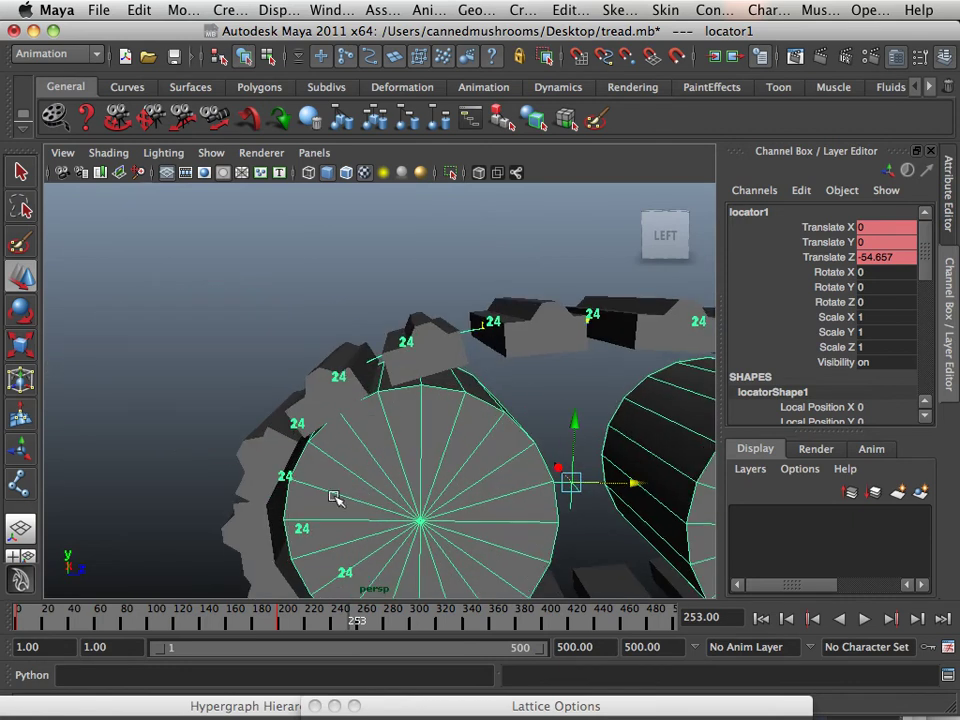
{"action": "left_click", "coordinate": [386, 484]}
{"action": "middle_click_drag", "start_coordinate": [488, 480], "coordinate": [448, 410], "text": "alt"}
{"action": "right_click_drag", "start_coordinate": [448, 410], "coordinate": [281, 382], "text": "alt"}
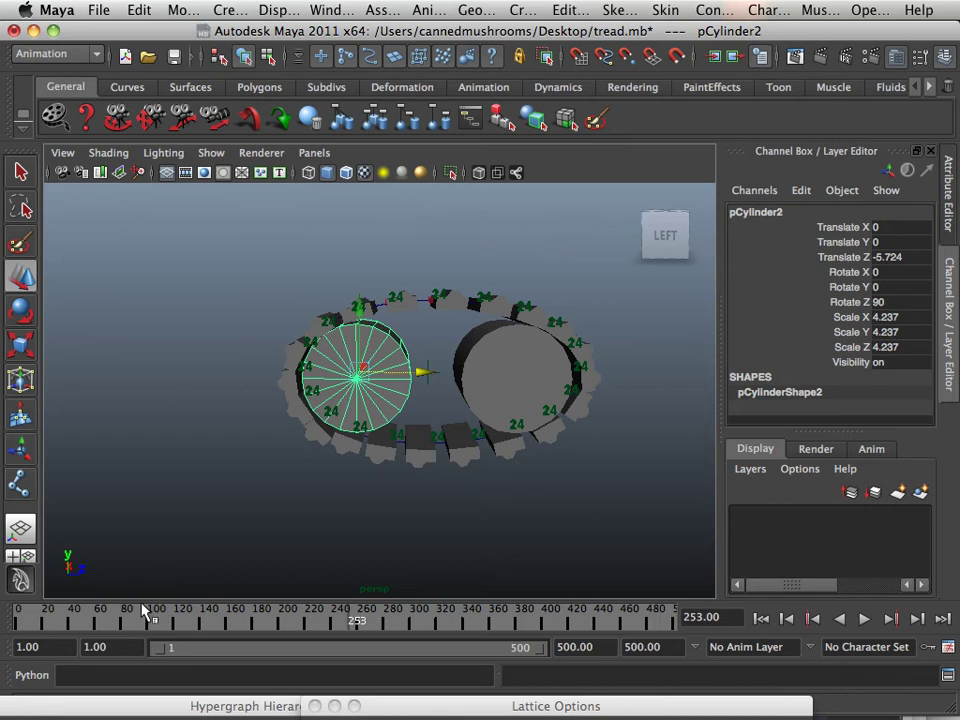
Return to frame 1 and show the whole tread in a maximized side view
{"action": "left_click", "coordinate": [13, 614]}
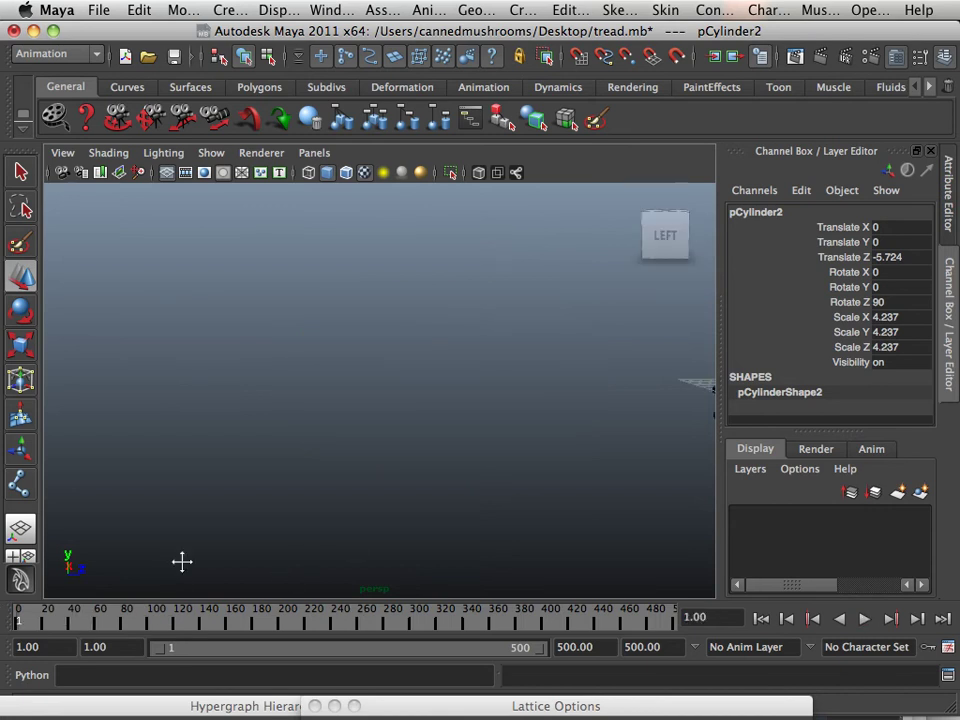
{"action": "left_click_drag", "start_coordinate": [323, 545], "coordinate": [223, 553], "text": "alt"}
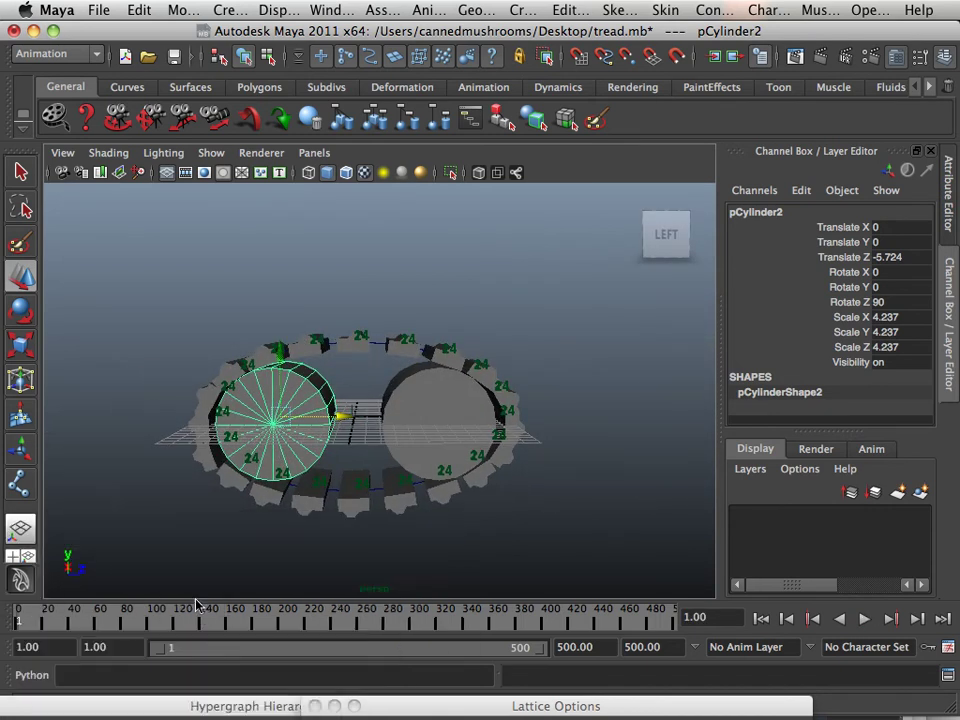
{"action": "key", "text": "space"}
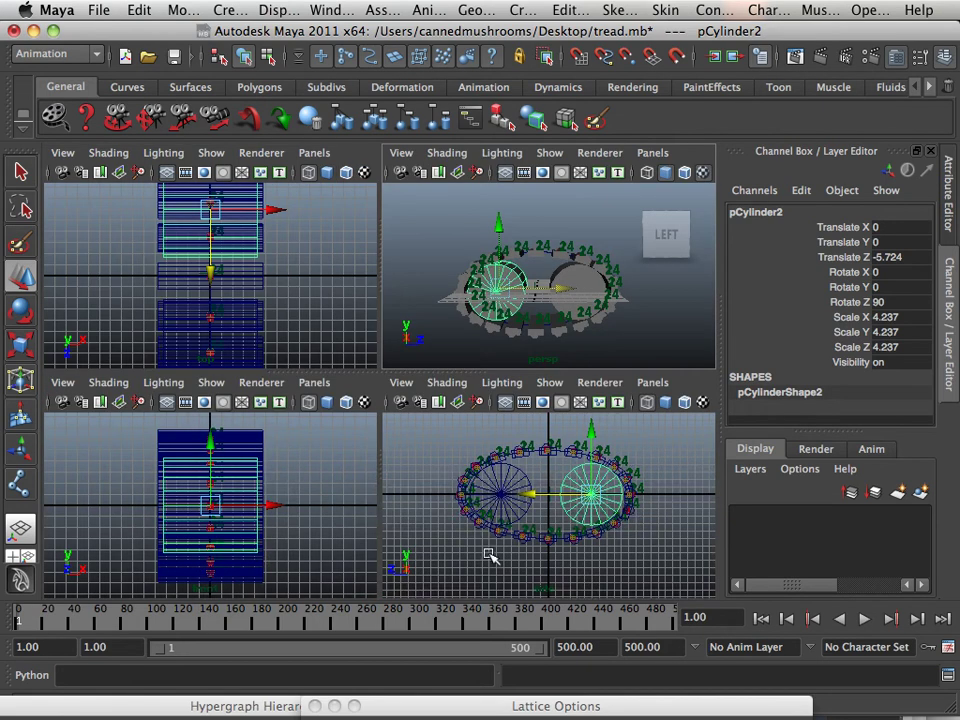
{"action": "key", "text": "space"}
{"action": "middle_click_drag", "start_coordinate": [389, 458], "coordinate": [331, 500], "text": "alt"}
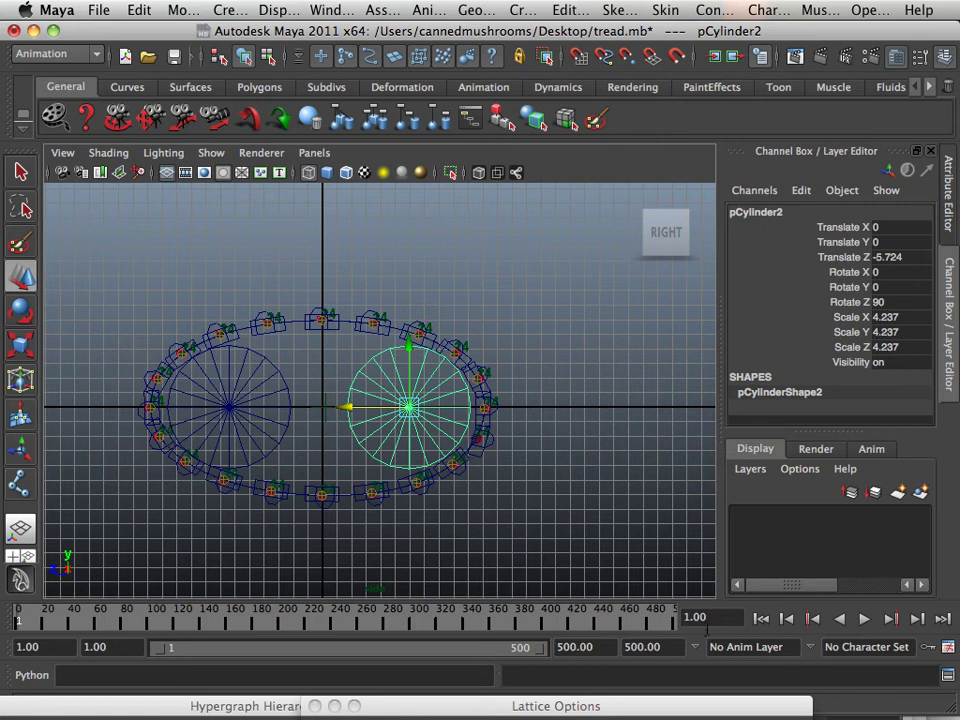
Go to frame 24 and set the end of the playback range to 24
{"action": "left_click", "coordinate": [717, 620]}
{"action": "type", "text": "24"}
{"action": "key", "text": "Return"}
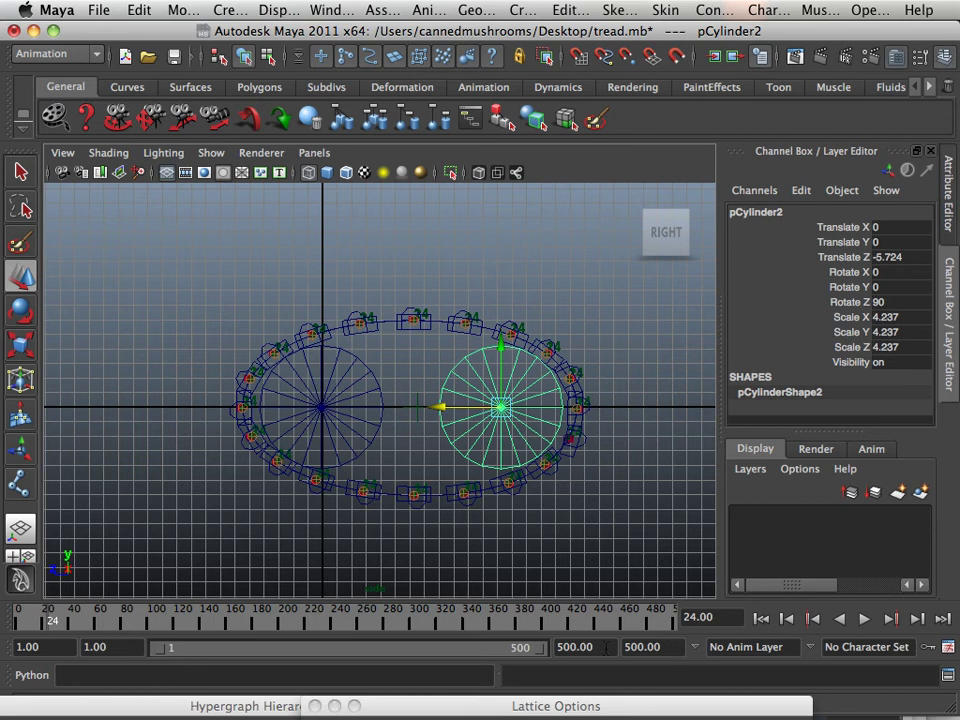
{"action": "left_click", "coordinate": [585, 647]}
{"action": "type", "text": "24"}
{"action": "key", "text": "Return"}
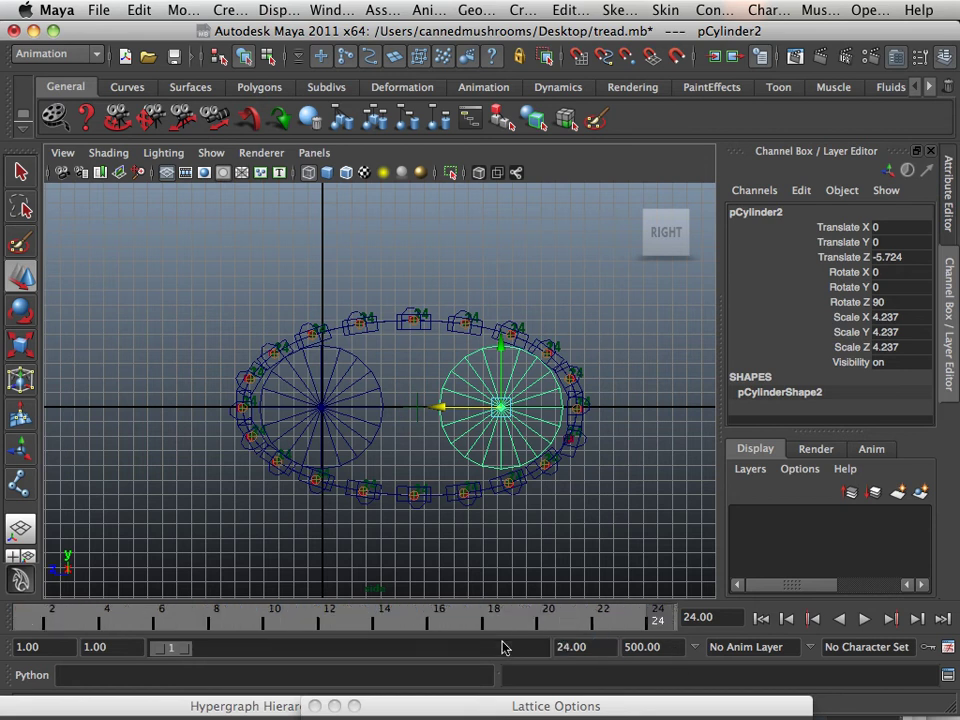
Play the shortened range and set a rotation key on wheel pCylinder2 at frame 1
{"action": "key", "text": "alt+v"}
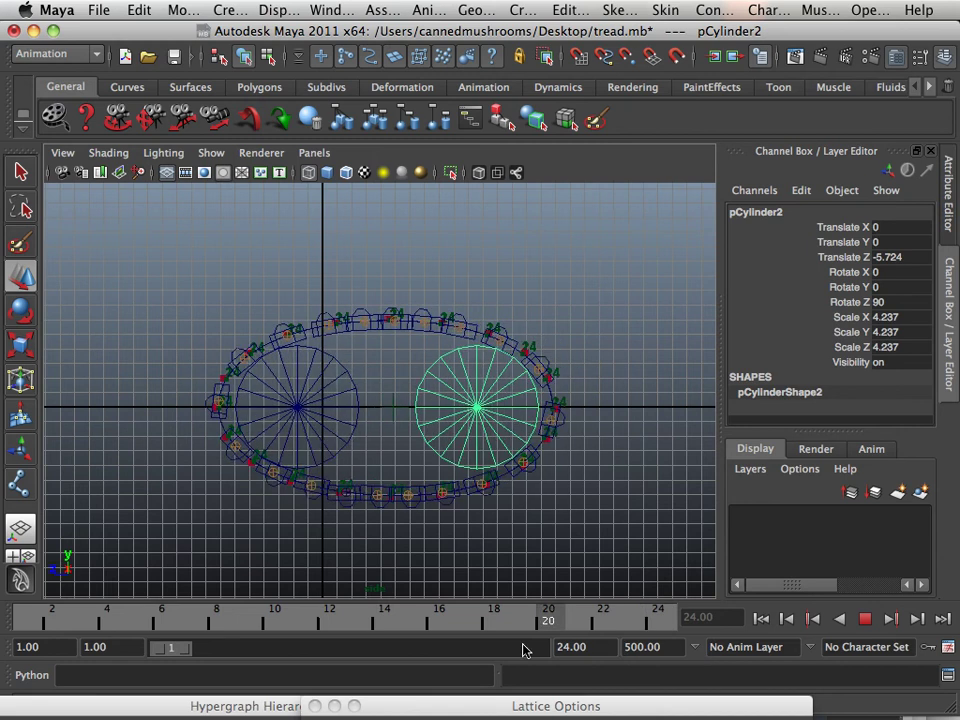
{"action": "left_click_drag", "start_coordinate": [650, 620], "coordinate": [3, 598]}
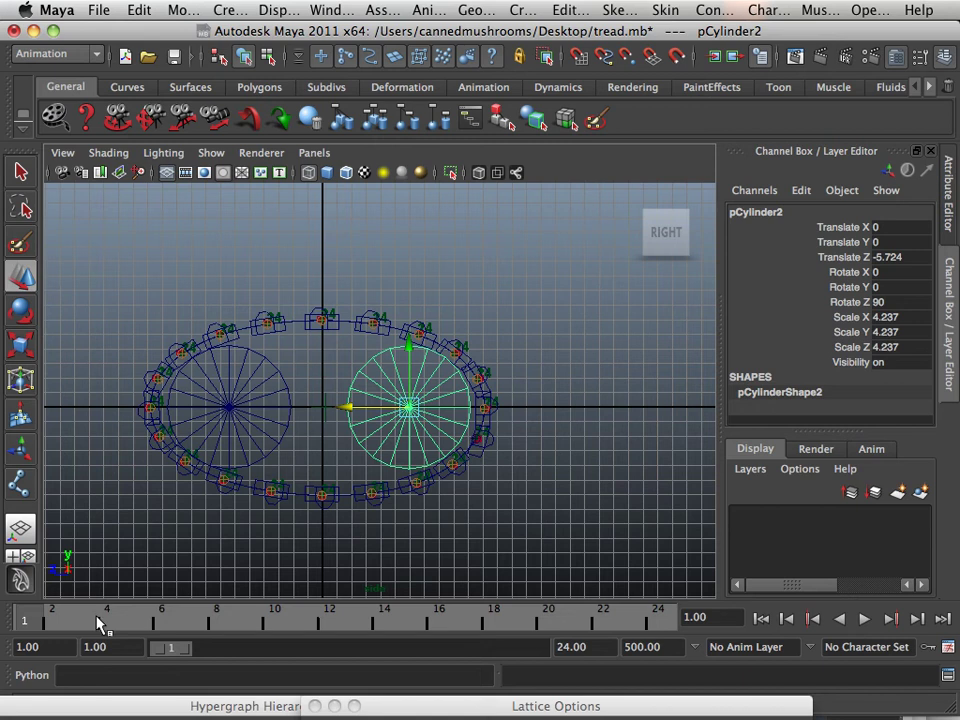
{"action": "key", "text": "shift+e"}
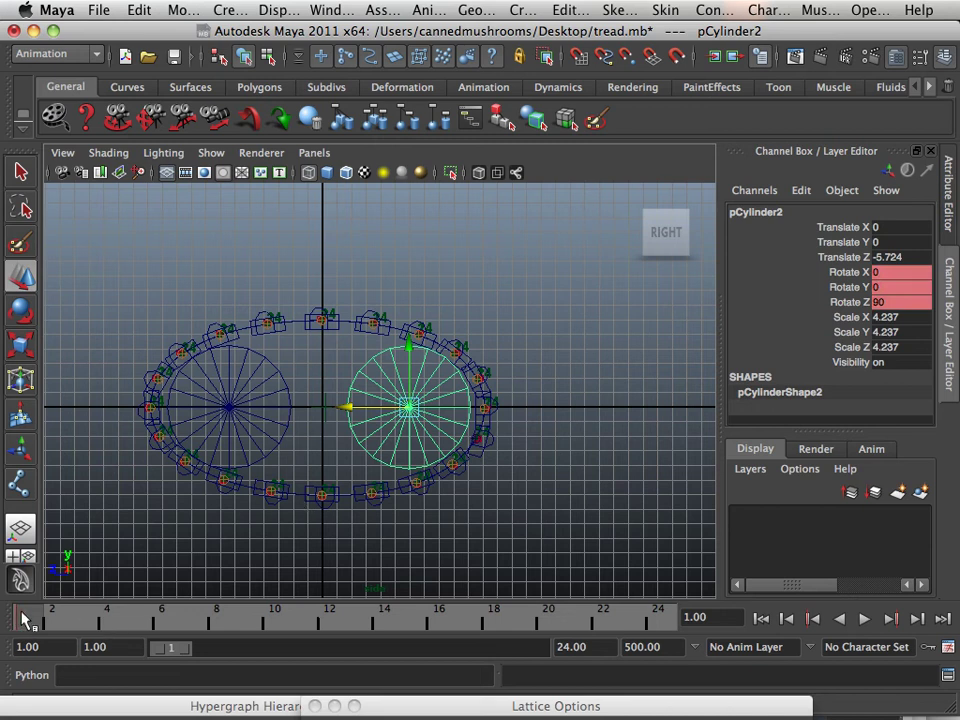
Key wheel pCylinder2 at frame 24 with Rotate Y at -360, and play the wheel's rotation
{"action": "left_click_drag", "start_coordinate": [25, 618], "coordinate": [668, 640]}
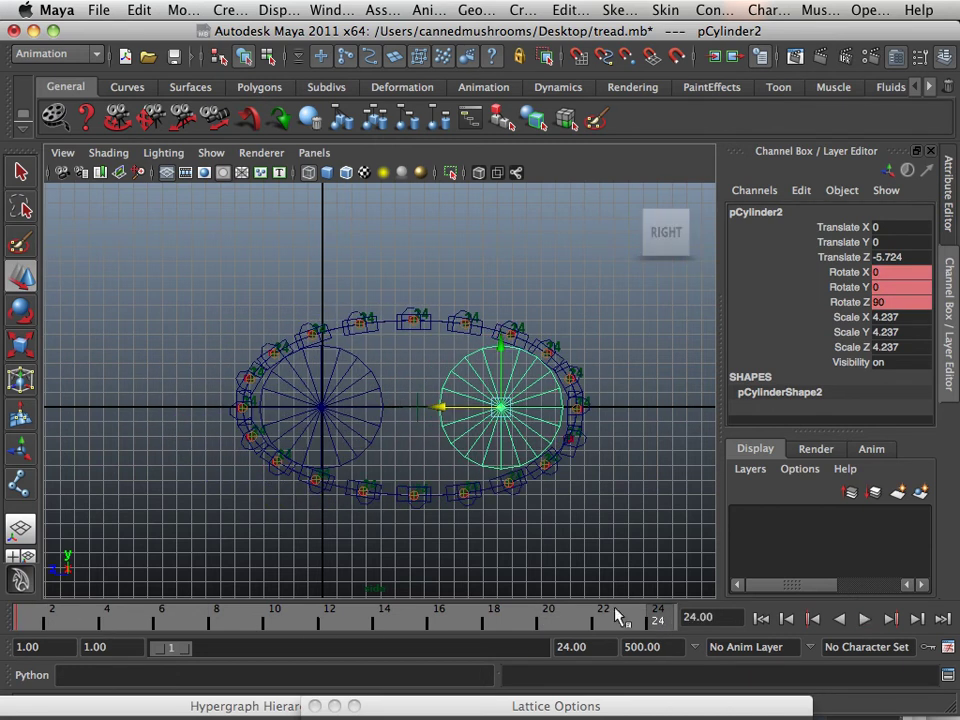
{"action": "left_click", "coordinate": [21, 311]}
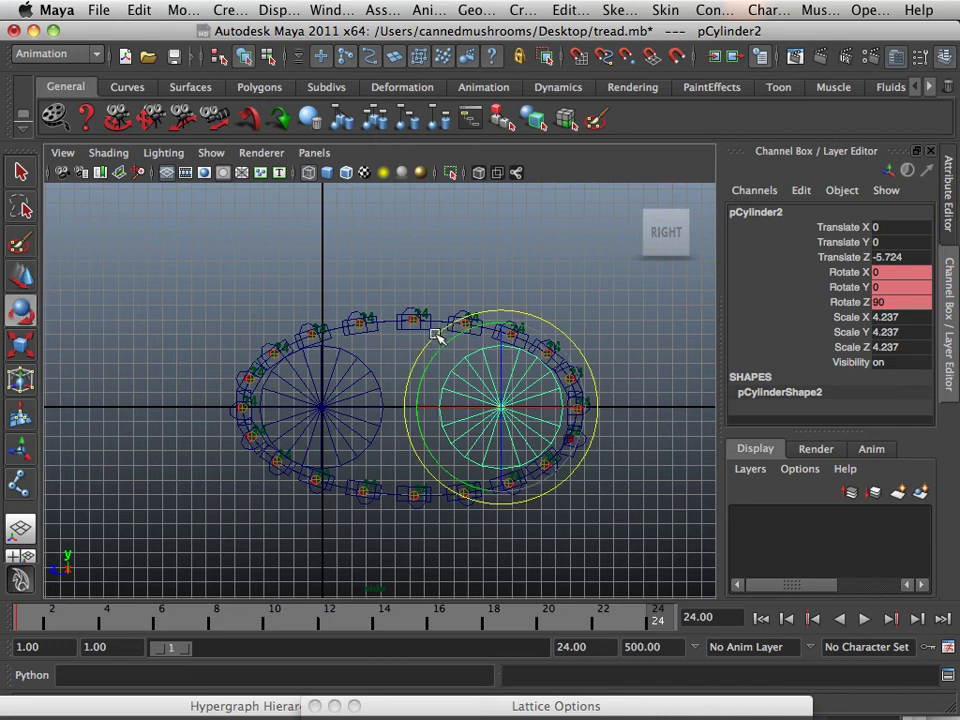
{"action": "left_click_drag", "start_coordinate": [437, 336], "coordinate": [434, 334]}
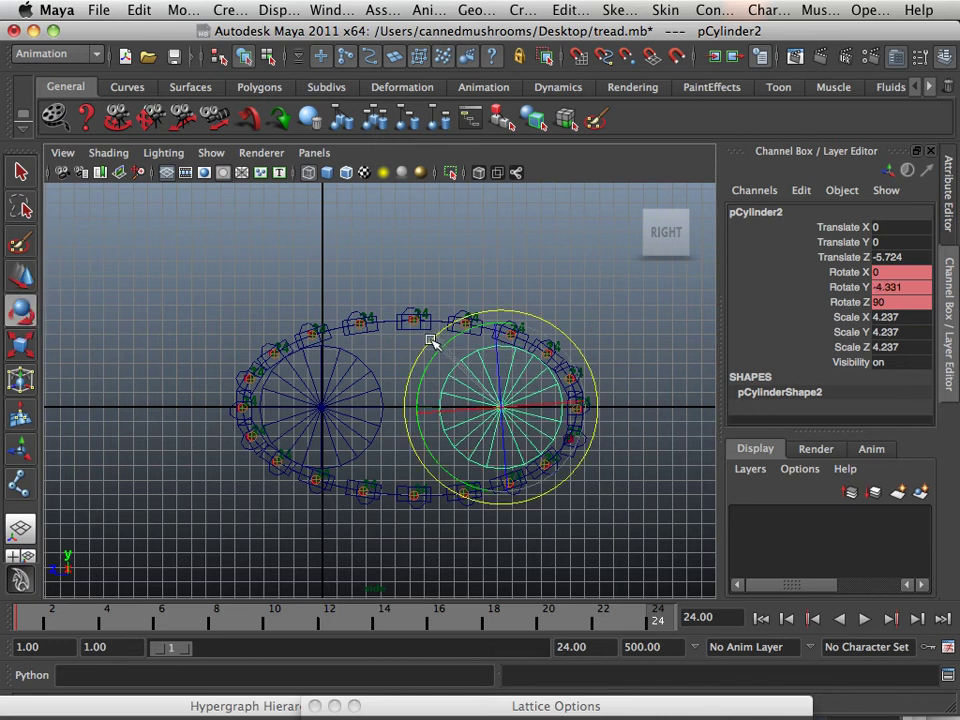
{"action": "double_click", "coordinate": [892, 287]}
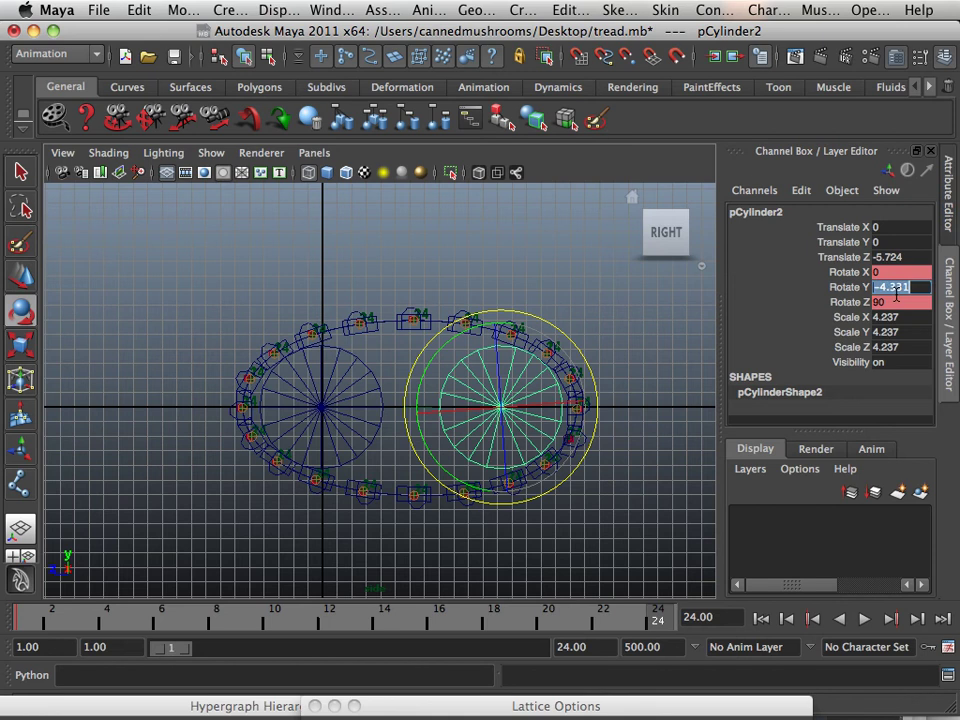
{"action": "type", "text": "-360"}
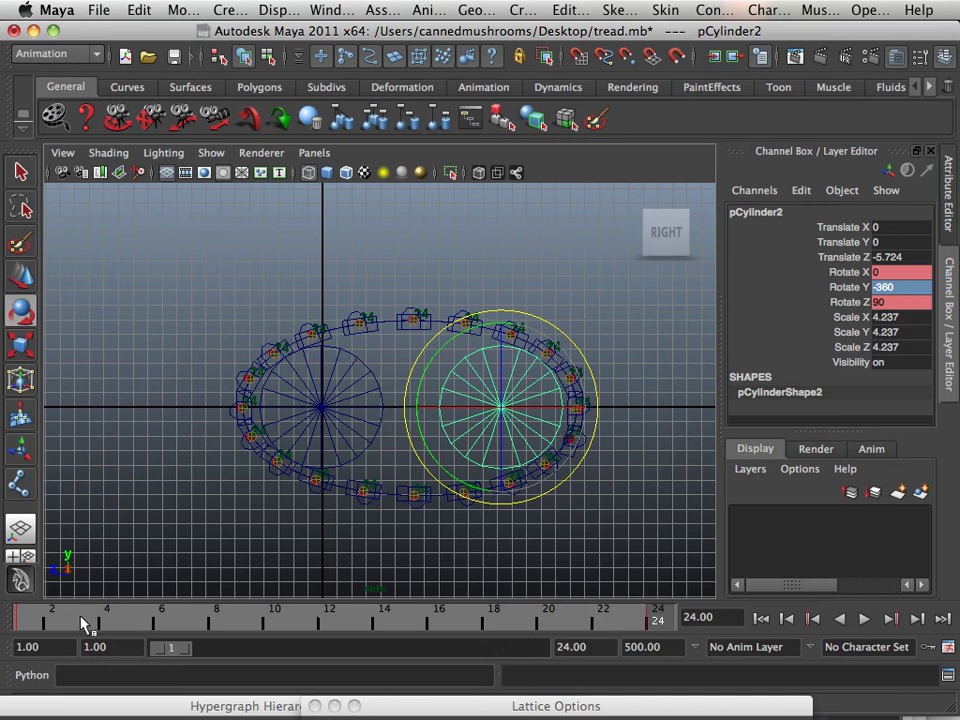
{"action": "key", "text": "alt+v"}
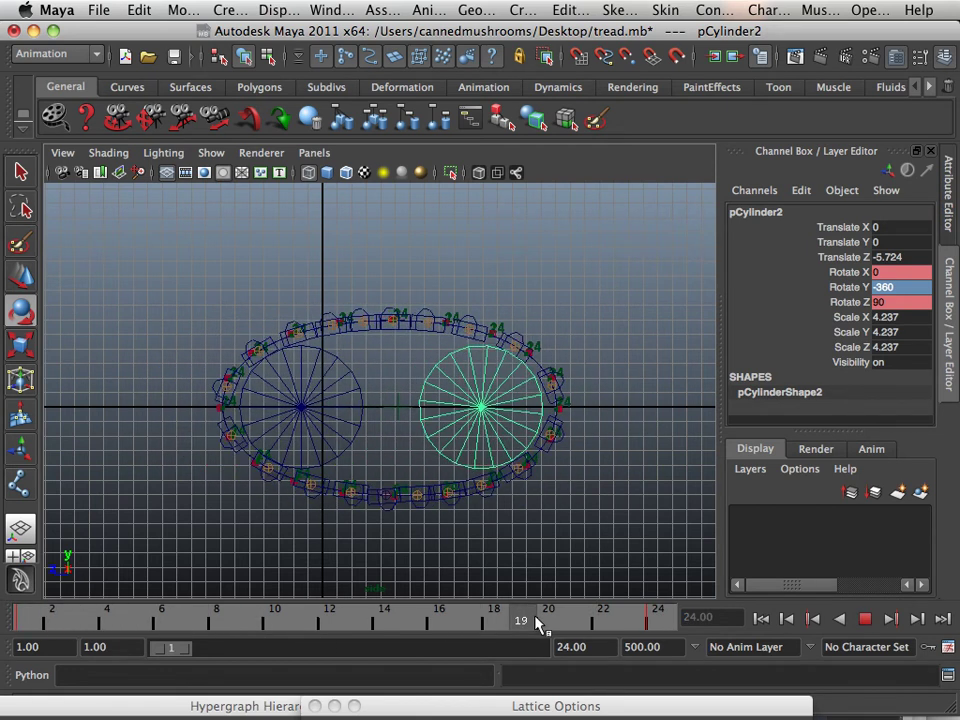
{"action": "key", "text": "alt+v"}
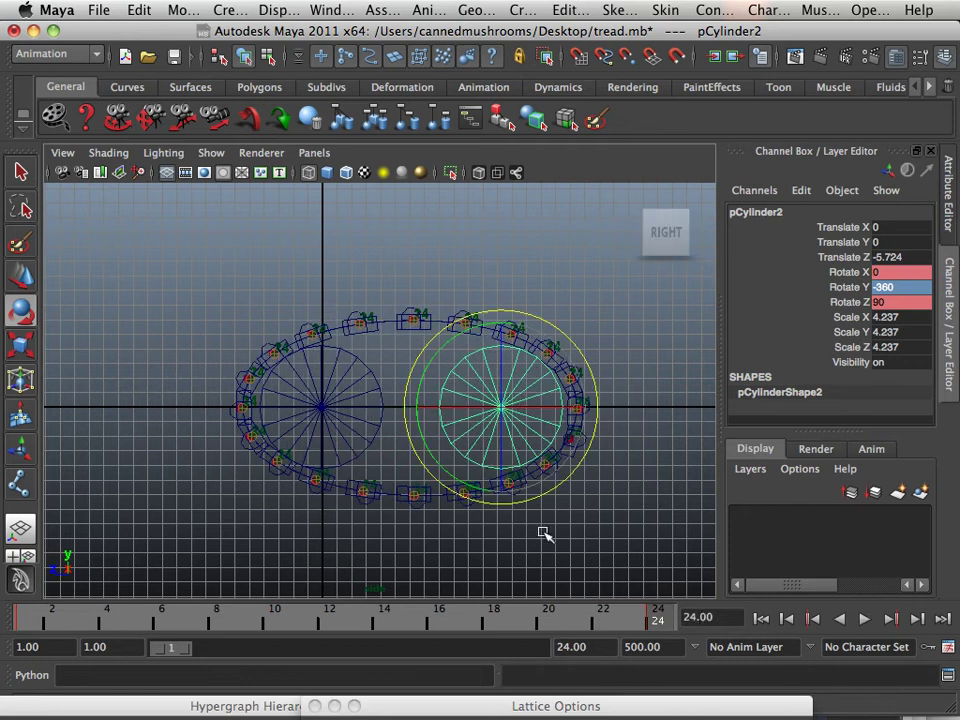
Open the Graph Editor on pCylinder2's rotation curves
{"action": "left_click", "coordinate": [224, 12]}
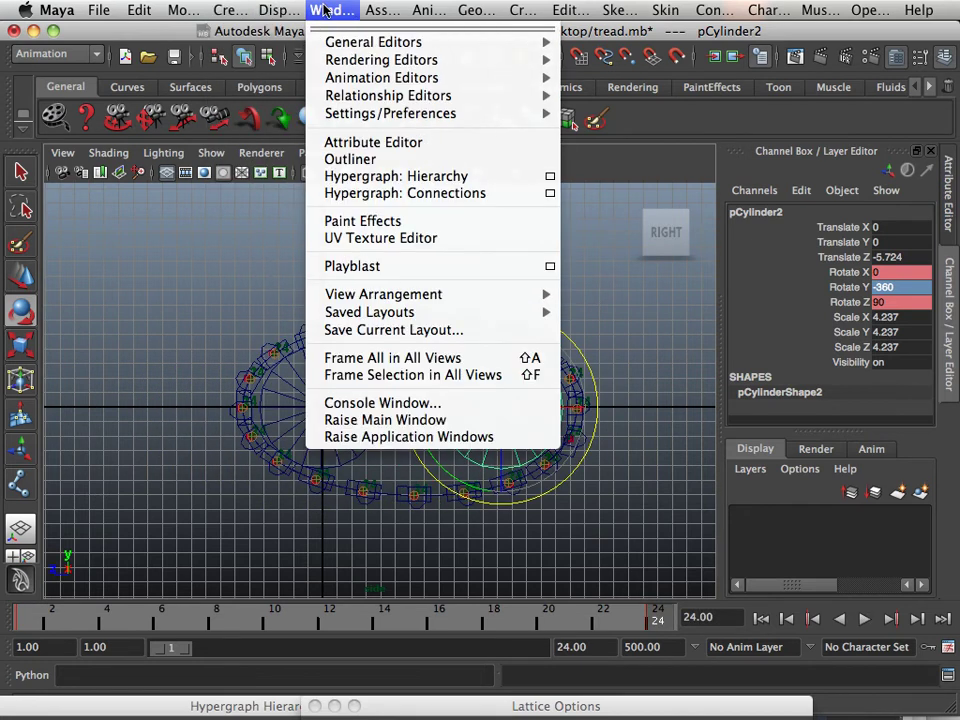
{"action": "mouse_move", "coordinate": [430, 10]}
{"action": "mouse_move", "coordinate": [393, 18]}
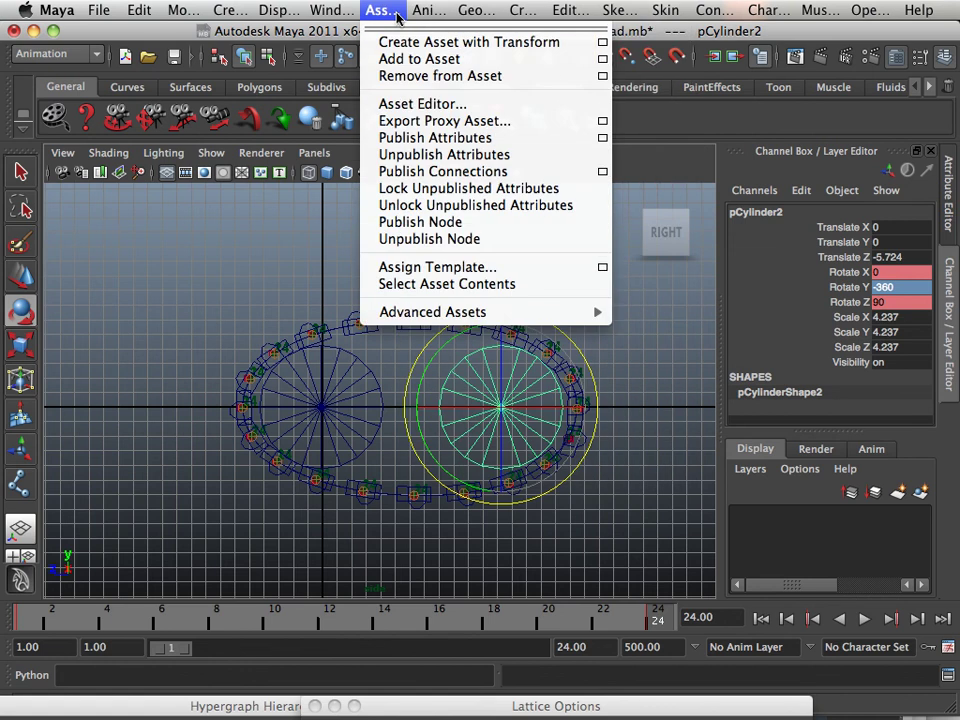
{"action": "mouse_move", "coordinate": [331, 12]}
{"action": "mouse_move", "coordinate": [366, 77]}
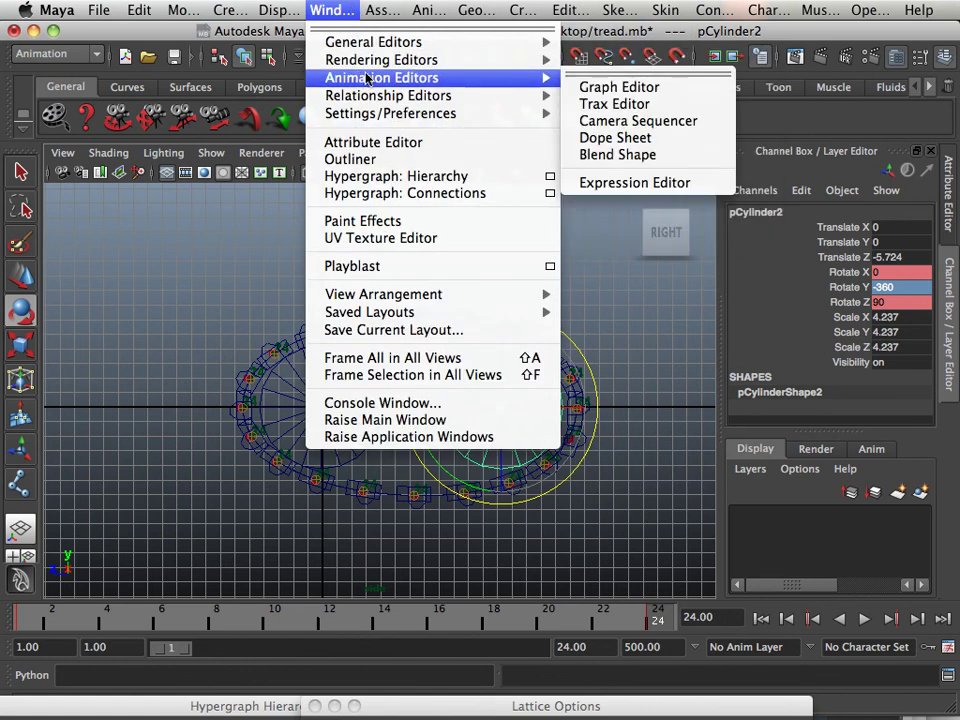
{"action": "left_click", "coordinate": [612, 87]}
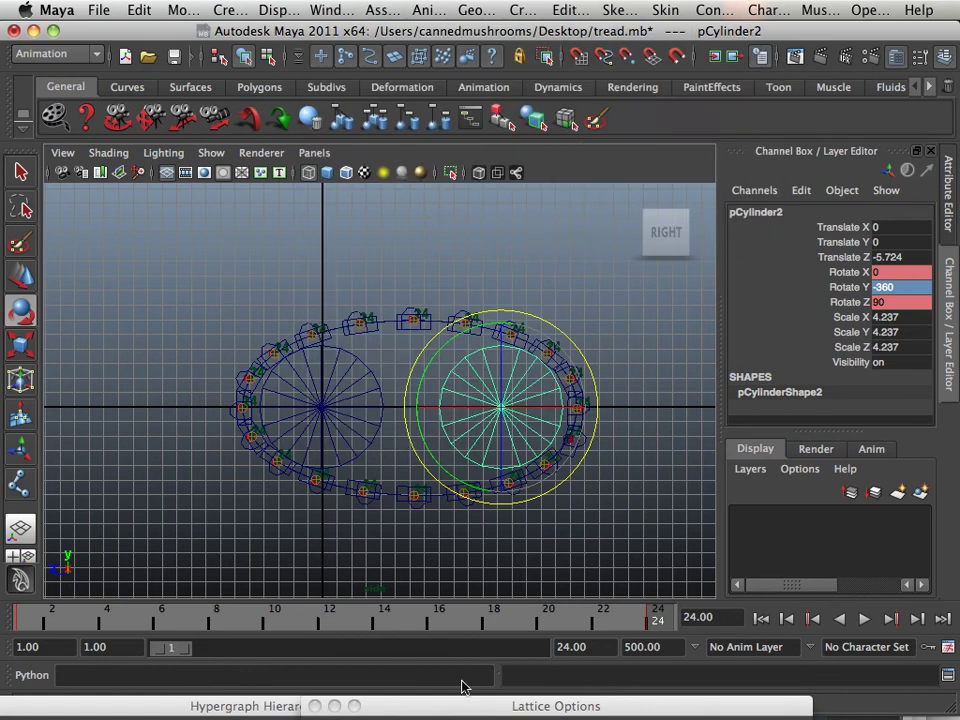
{"action": "scroll", "coordinate": [575, 415], "scroll_direction": "down", "scroll_amount": 8}
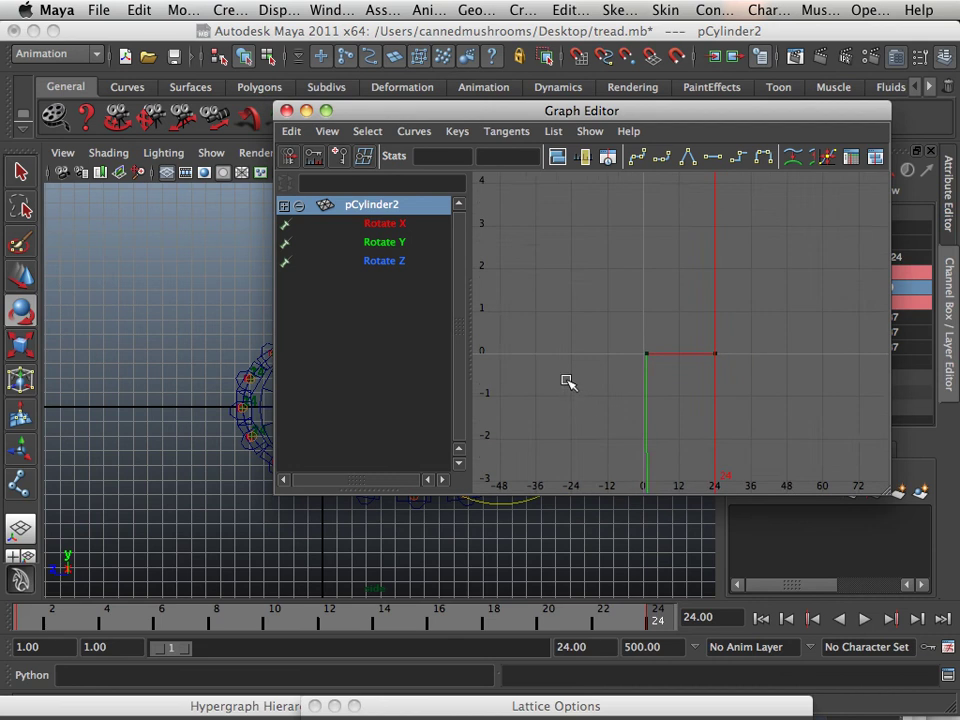
{"action": "scroll", "coordinate": [566, 378], "scroll_direction": "up", "scroll_amount": 5}
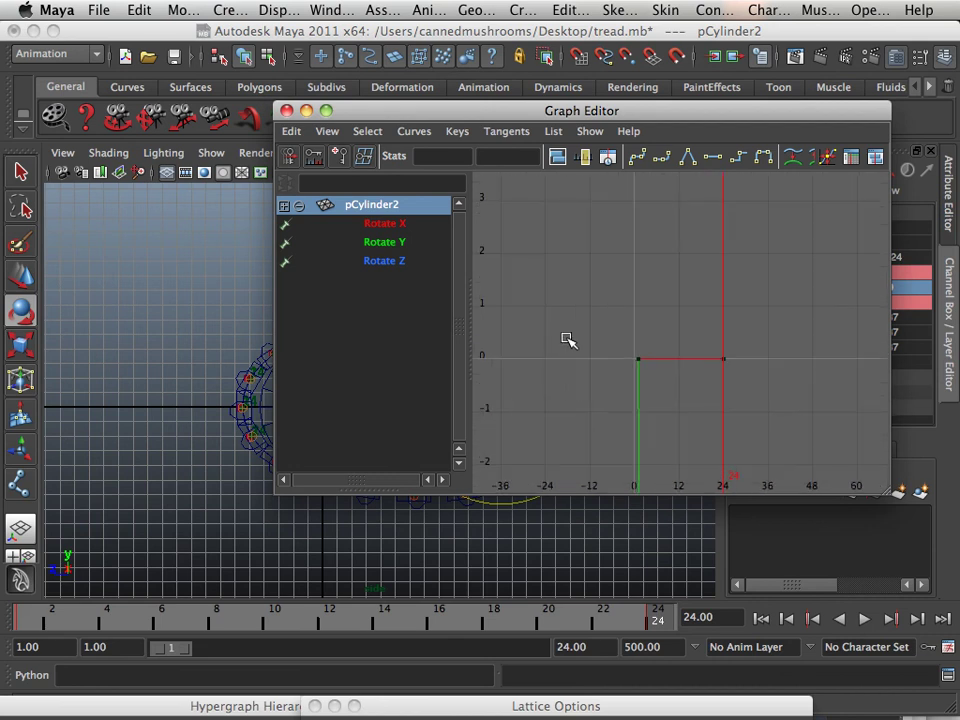
Set the post-infinity of pCylinder2's Rotate X and Rotate Y curves to Cycle and move the Graph Editor out of the way
{"action": "left_click_drag", "start_coordinate": [581, 332], "coordinate": [665, 385]}
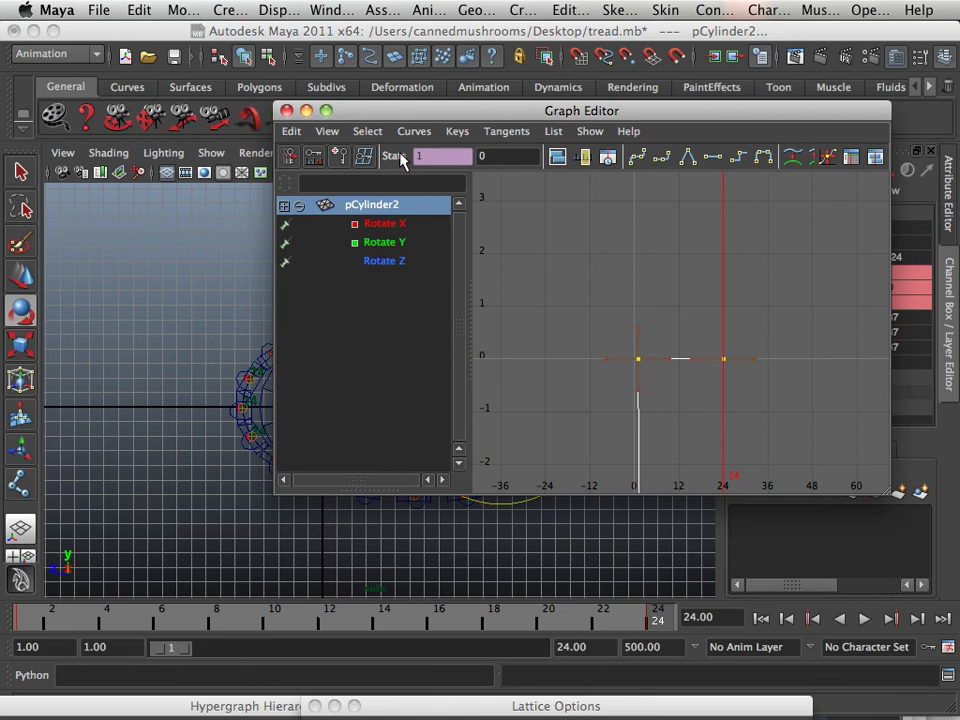
{"action": "left_click", "coordinate": [405, 133]}
{"action": "mouse_move", "coordinate": [413, 179]}
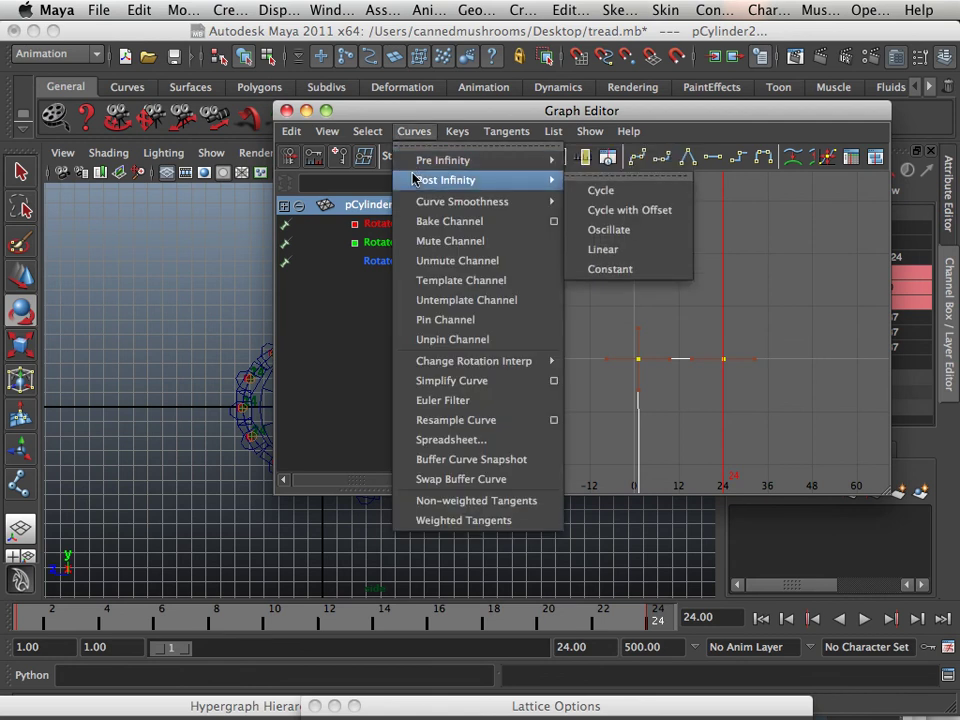
{"action": "left_click", "coordinate": [613, 198]}
{"action": "left_click_drag", "start_coordinate": [553, 111], "coordinate": [399, 676]}
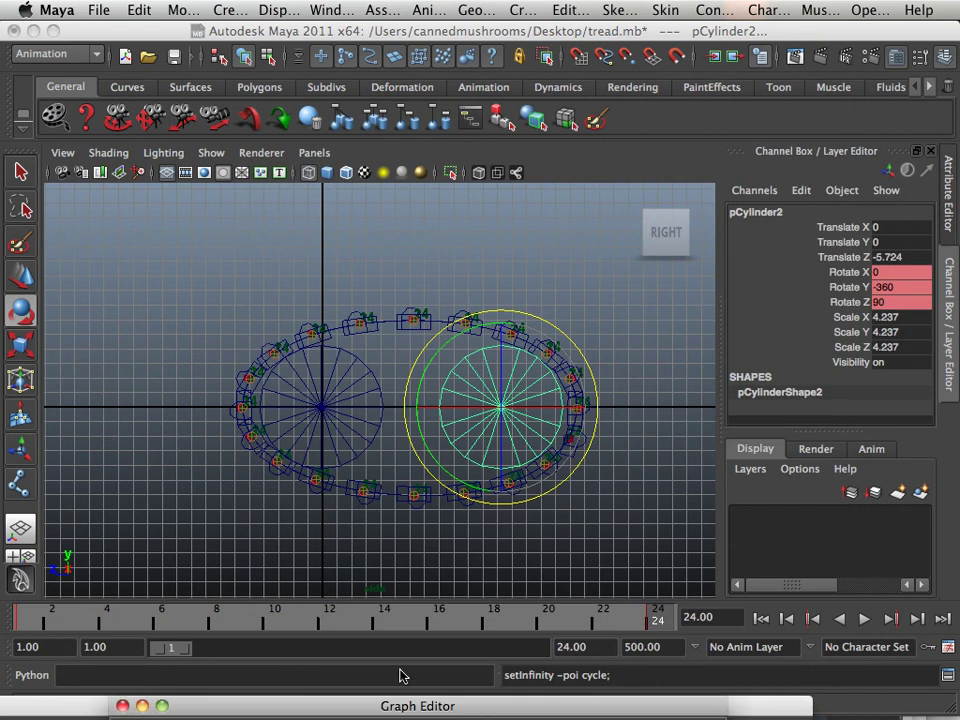
Set the end of the playback range to 500
{"action": "double_click", "coordinate": [572, 647]}
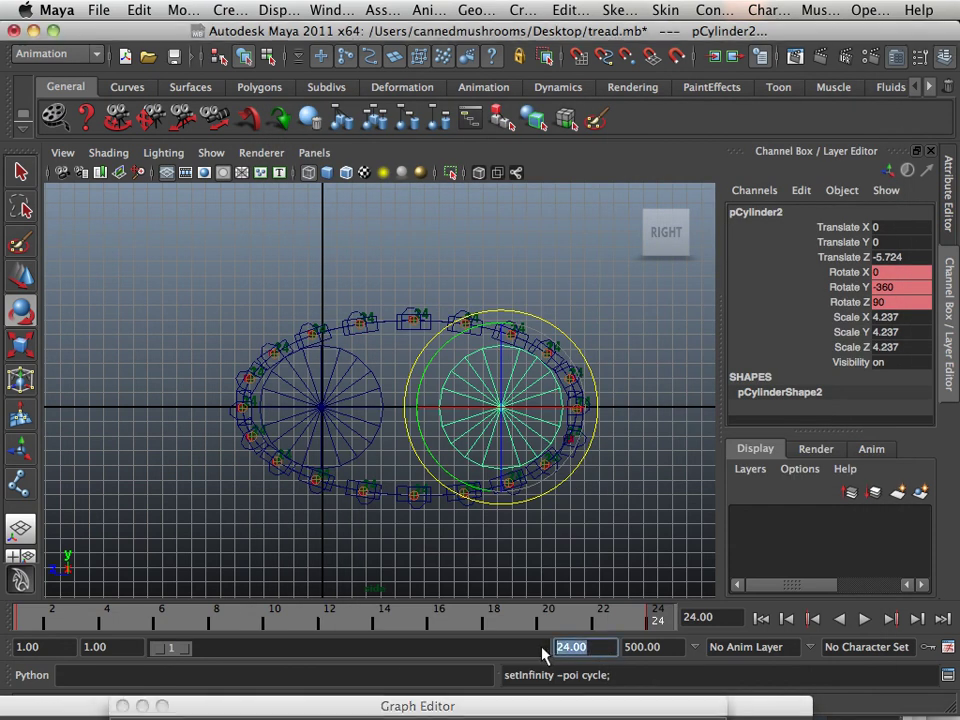
{"action": "type", "text": "500"}
{"action": "key", "text": "Return"}
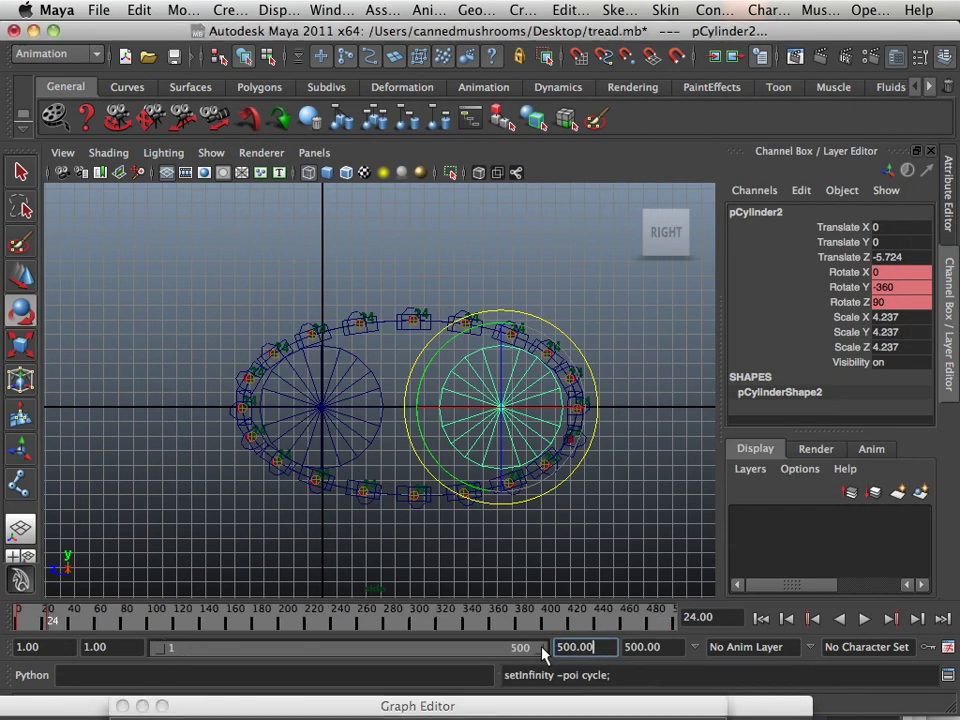
Switch from the side view to the perspective view and turn on Wireframe on Shaded for the tread and wheels
{"action": "key", "text": "space"}
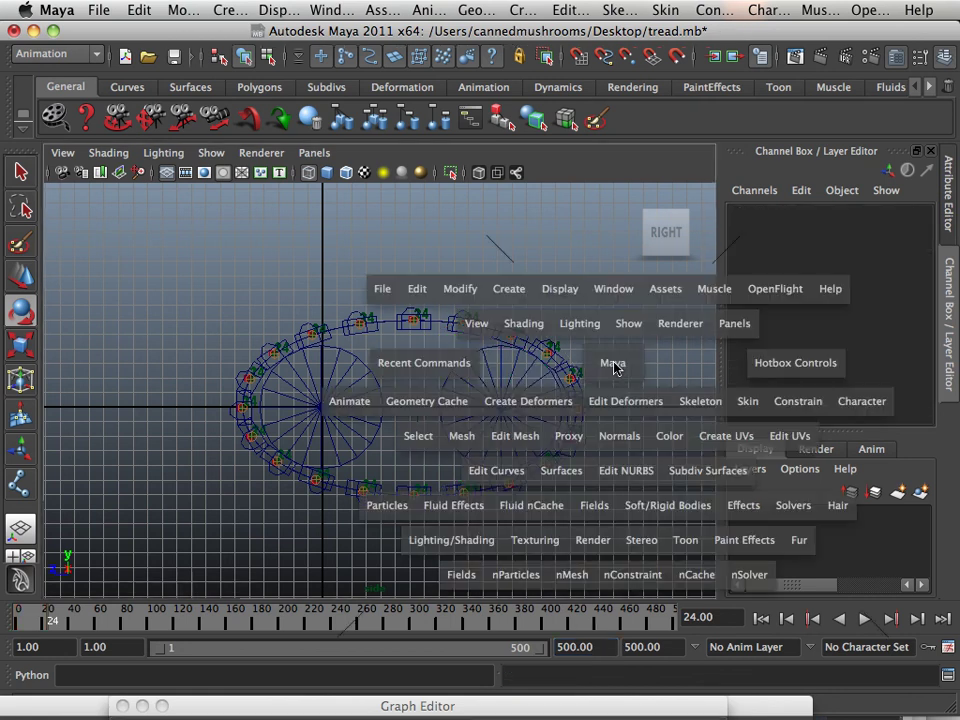
{"action": "key", "text": "space"}
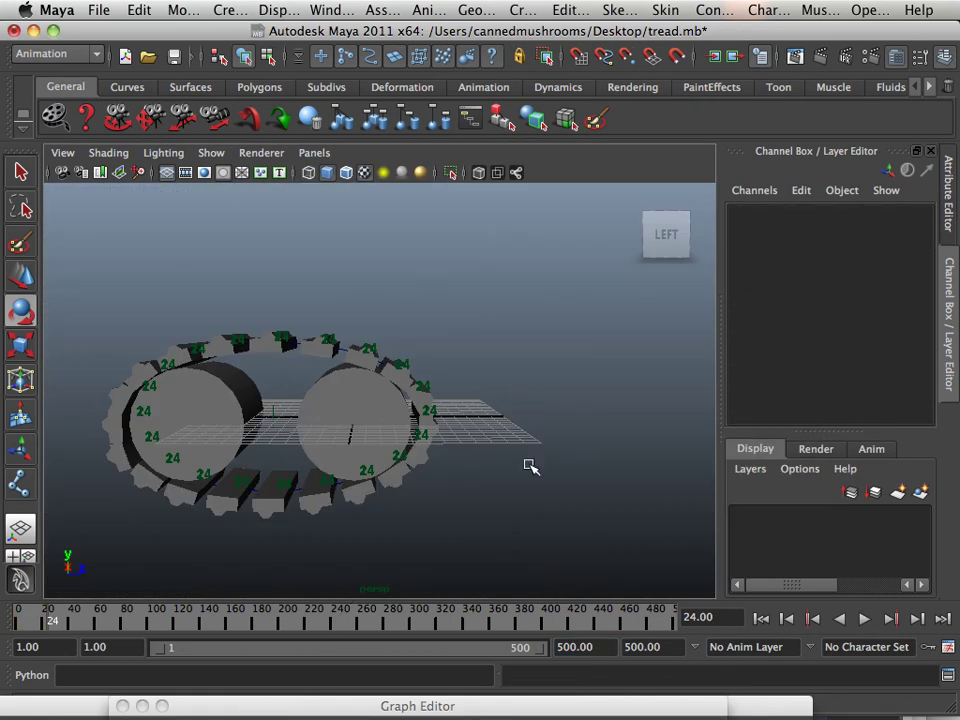
{"action": "right_click_drag", "start_coordinate": [579, 508], "coordinate": [435, 497], "text": "alt"}
{"action": "middle_click_drag", "start_coordinate": [435, 497], "coordinate": [580, 530], "text": "alt"}
{"action": "left_click_drag", "start_coordinate": [580, 530], "coordinate": [565, 529], "text": "alt"}
{"action": "left_click", "coordinate": [105, 153]}
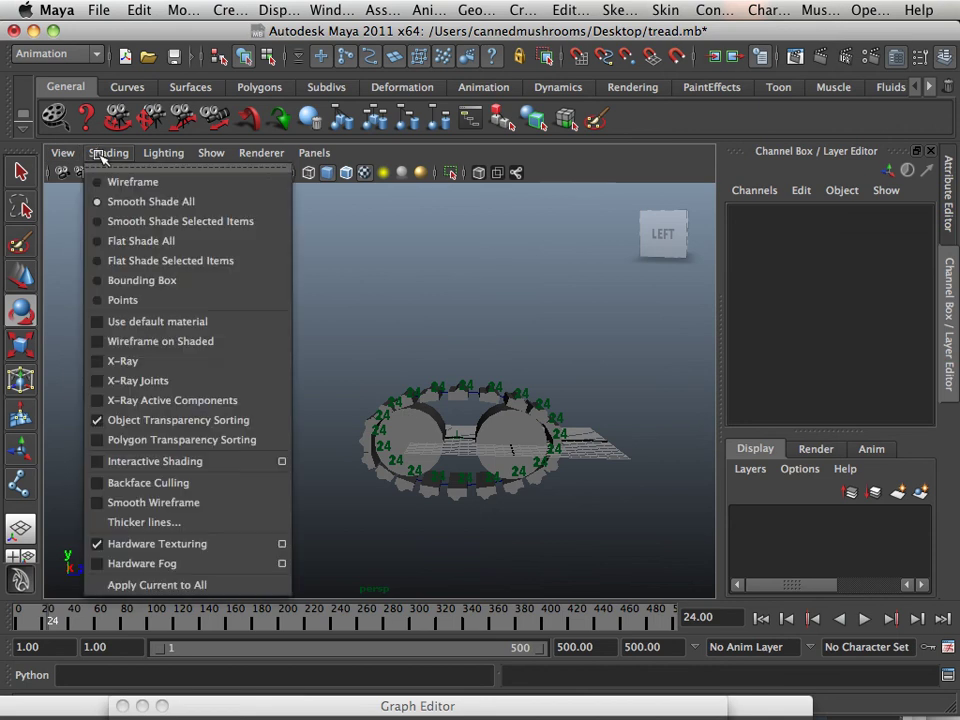
{"action": "left_click", "coordinate": [160, 341]}
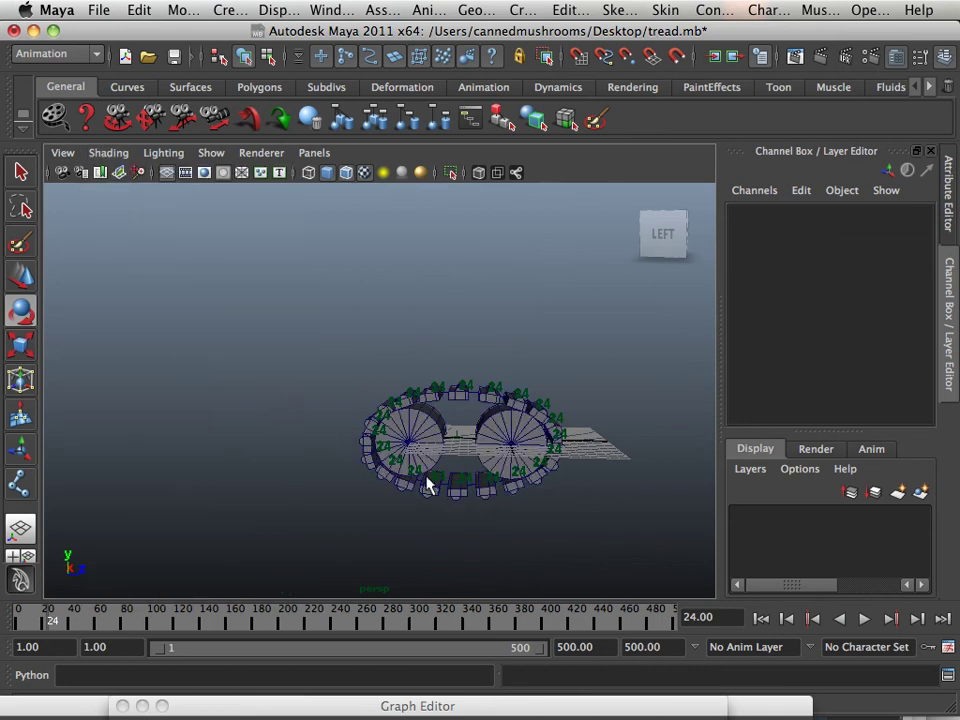
Play the animation, follow the travelling tread up close to check the looping segments and wheel rotation, and stop playback
{"action": "left_click", "coordinate": [865, 619]}
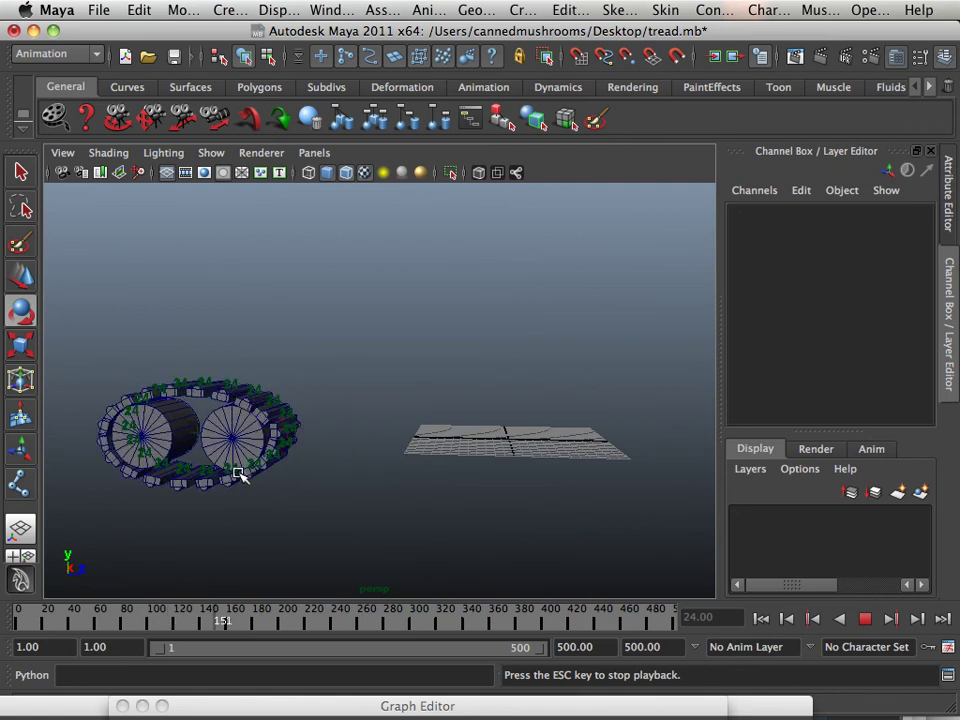
{"action": "middle_click_drag", "start_coordinate": [178, 458], "coordinate": [458, 437], "text": "alt"}
{"action": "left_click_drag", "start_coordinate": [326, 469], "coordinate": [330, 495], "text": "alt"}
{"action": "right_click_drag", "start_coordinate": [349, 491], "coordinate": [478, 446], "text": "alt"}
{"action": "left_click_drag", "start_coordinate": [478, 446], "coordinate": [463, 441], "text": "alt"}
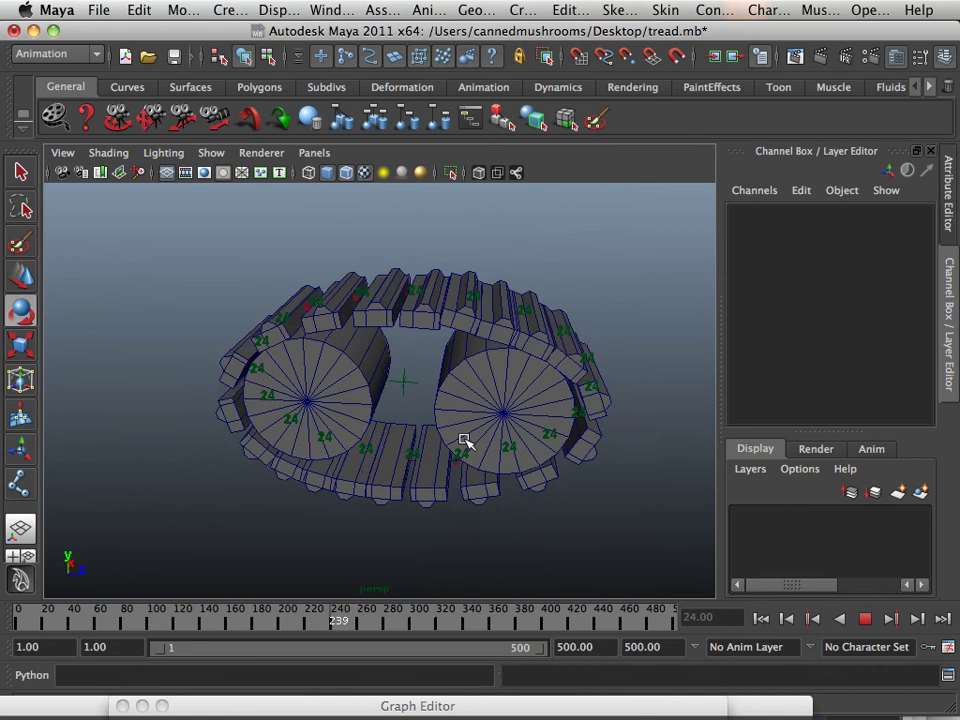
{"action": "scroll", "coordinate": [610, 505], "scroll_direction": "down", "scroll_amount": 5}
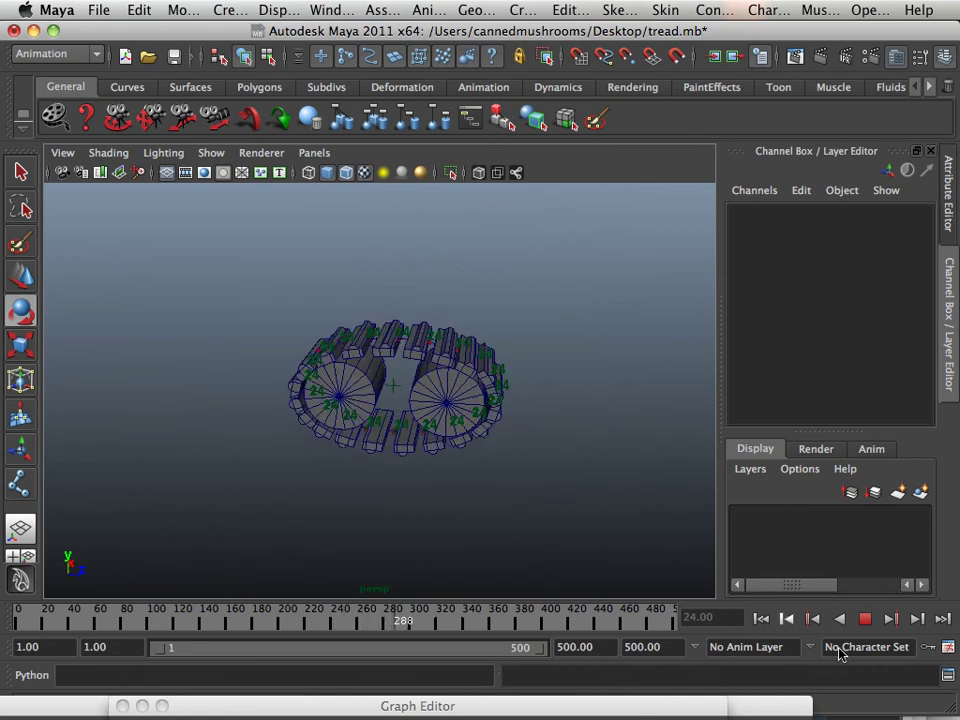
{"action": "left_click", "coordinate": [865, 619]}
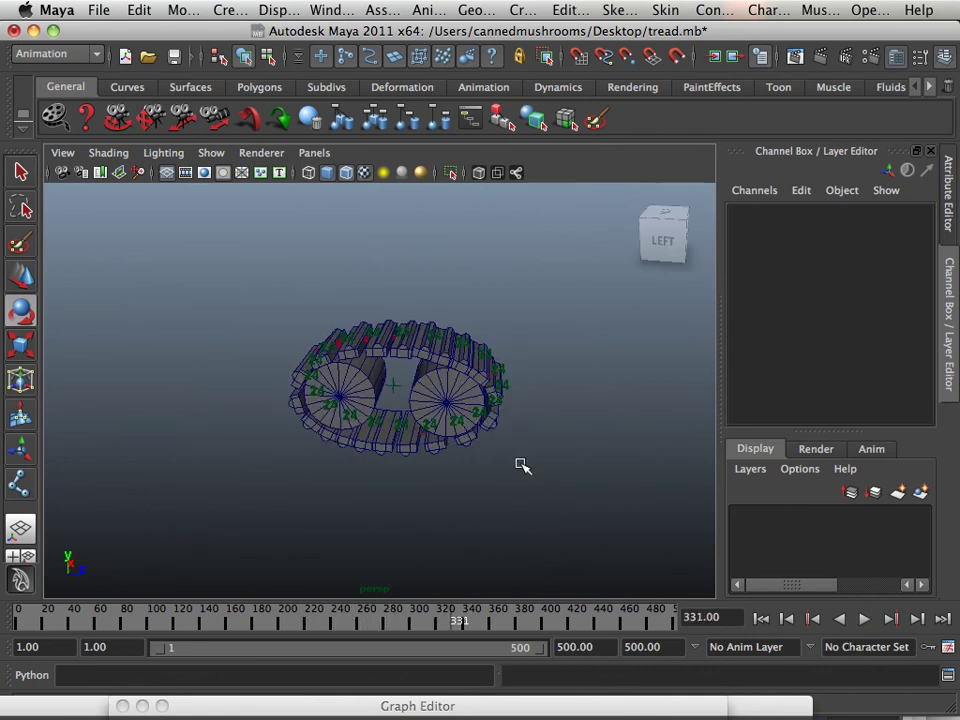
Examine the spacing and fit of the tread segments around the two wheels from several close angles
{"action": "left_click_drag", "start_coordinate": [475, 560], "coordinate": [313, 525], "text": "alt"}
{"action": "scroll", "coordinate": [326, 527], "scroll_direction": "down", "scroll_amount": 3}
{"action": "right_click_drag", "start_coordinate": [313, 525], "coordinate": [514, 582], "text": "alt"}
{"action": "left_click_drag", "start_coordinate": [367, 537], "coordinate": [574, 523], "text": "alt"}
{"action": "middle_click_drag", "start_coordinate": [574, 523], "coordinate": [375, 527], "text": "alt"}
{"action": "left_click_drag", "start_coordinate": [375, 527], "coordinate": [411, 523], "text": "alt"}
{"action": "right_click_drag", "start_coordinate": [411, 523], "coordinate": [471, 540], "text": "alt"}
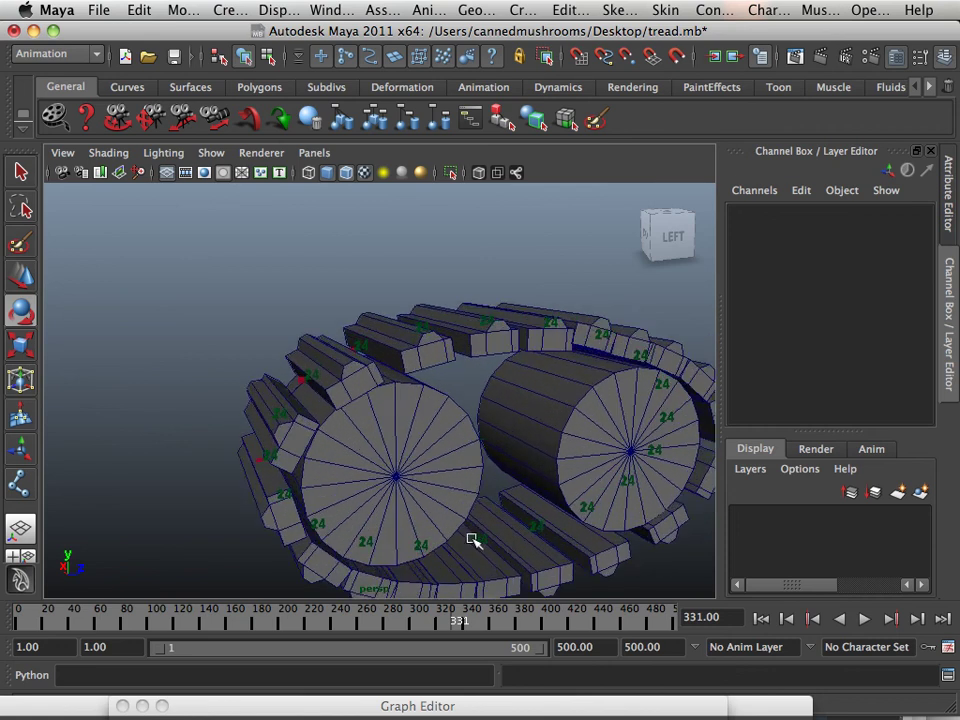
{"action": "left_click_drag", "start_coordinate": [471, 540], "coordinate": [508, 551], "text": "alt"}
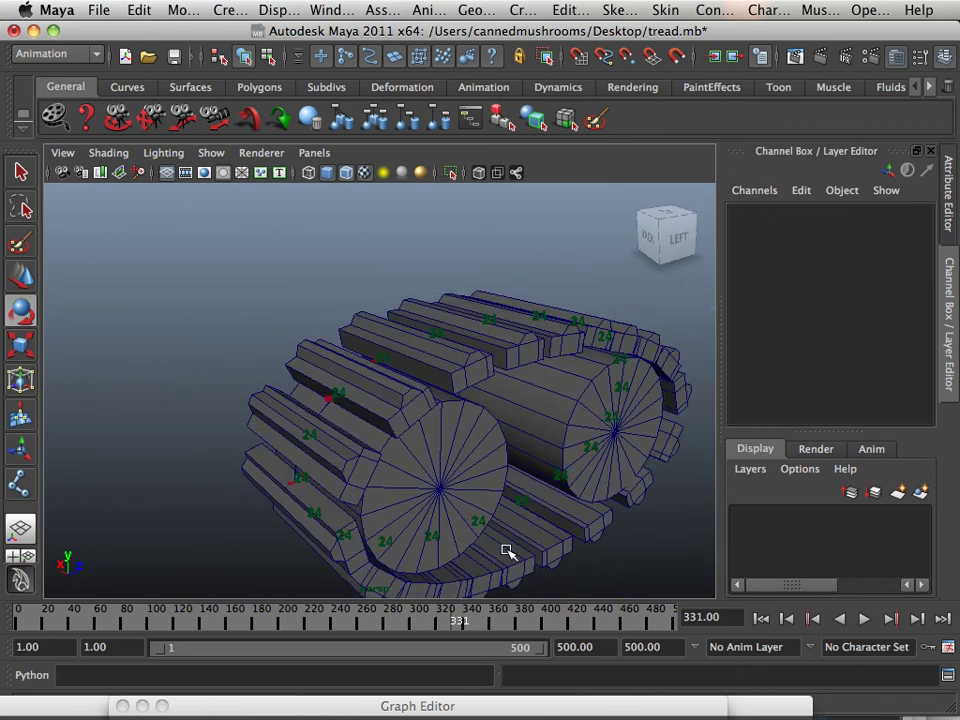